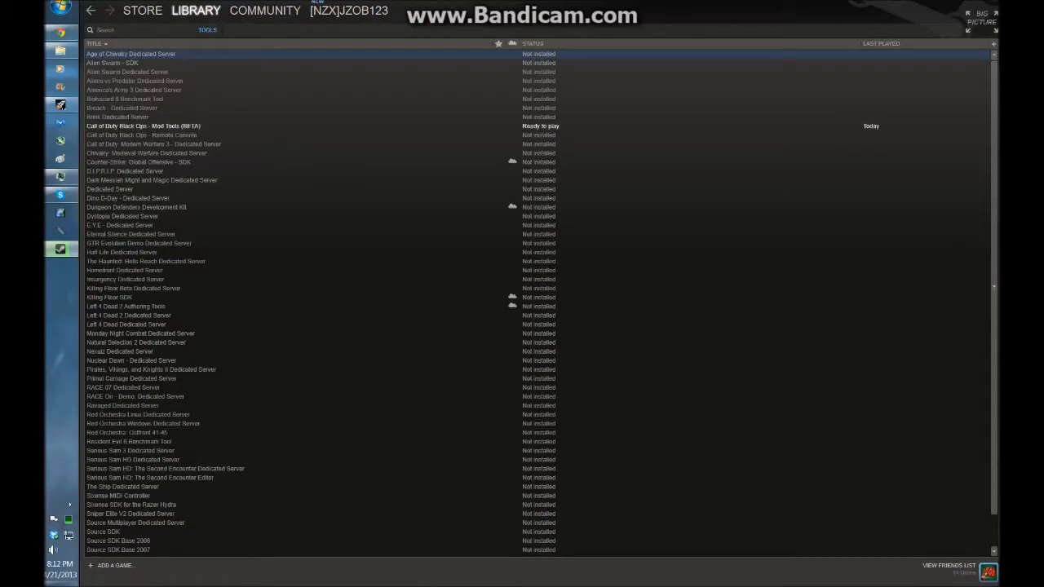
Close the Steam library and the model_export folder window
mouse_move(196, 11)
drag(571, 3, 517, 387)
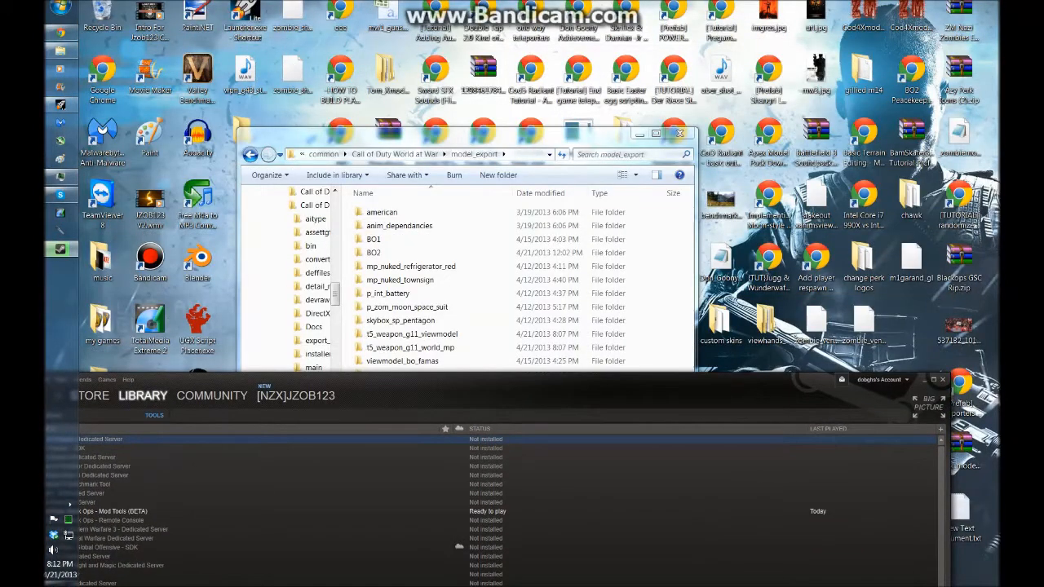
click(943, 379)
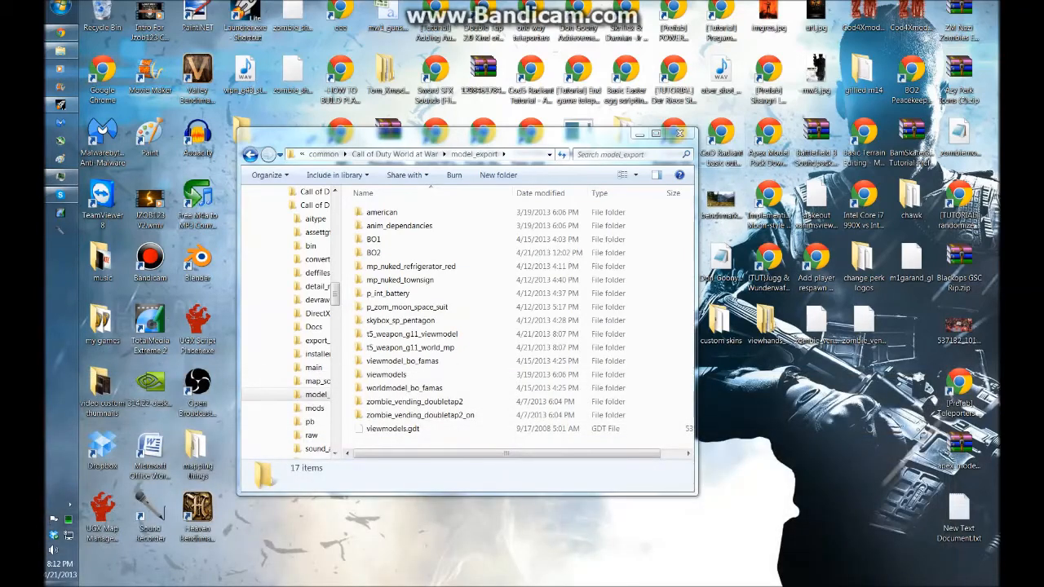
click(681, 133)
Browse the tools on the Tom Crowley downloads page, then close the browser
click(60, 33)
scroll(535, 326, down, 7)
scroll(535, 326, down, 3)
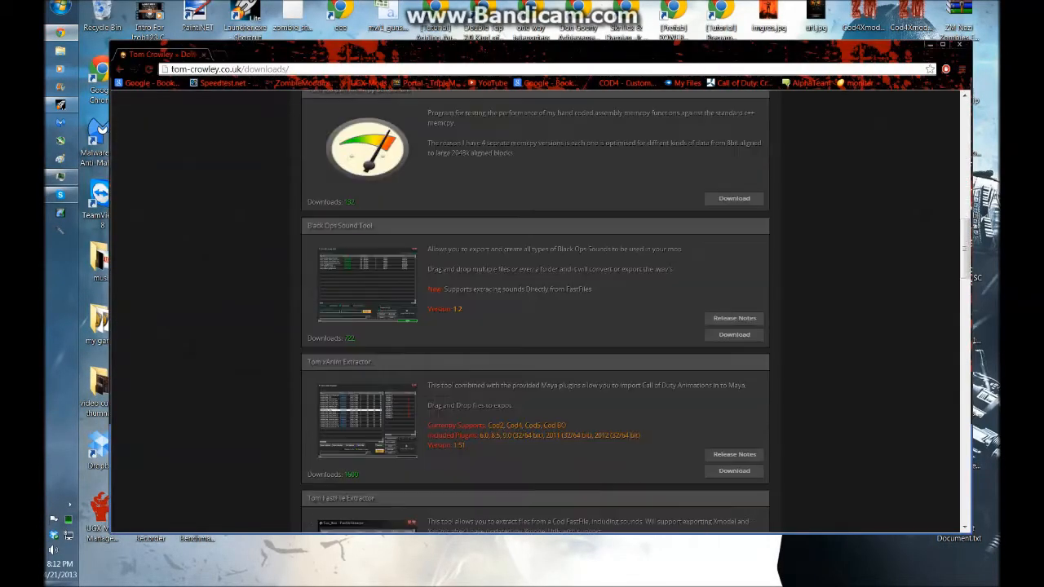
scroll(535, 326, down, 3)
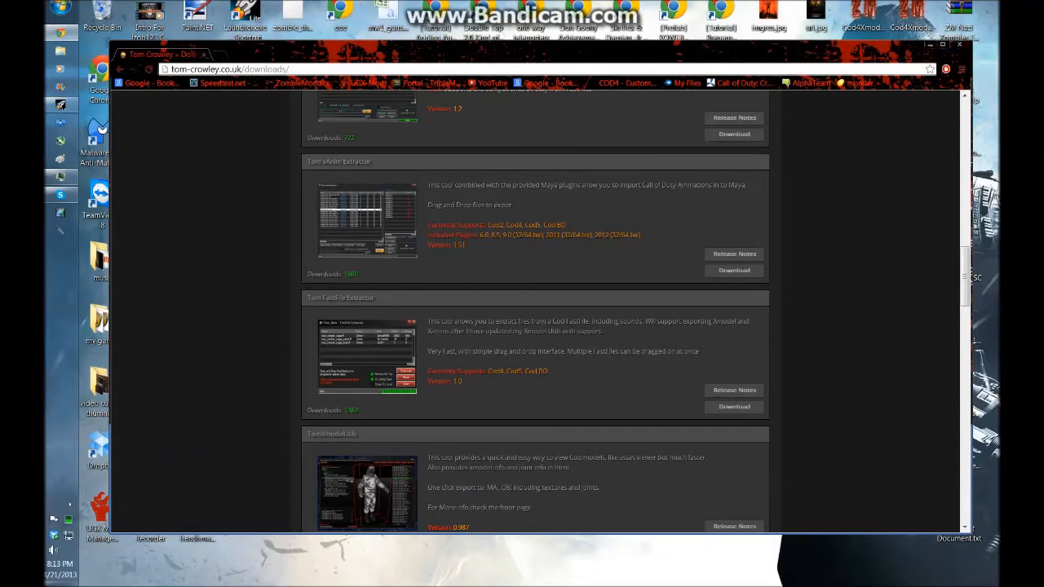
click(960, 45)
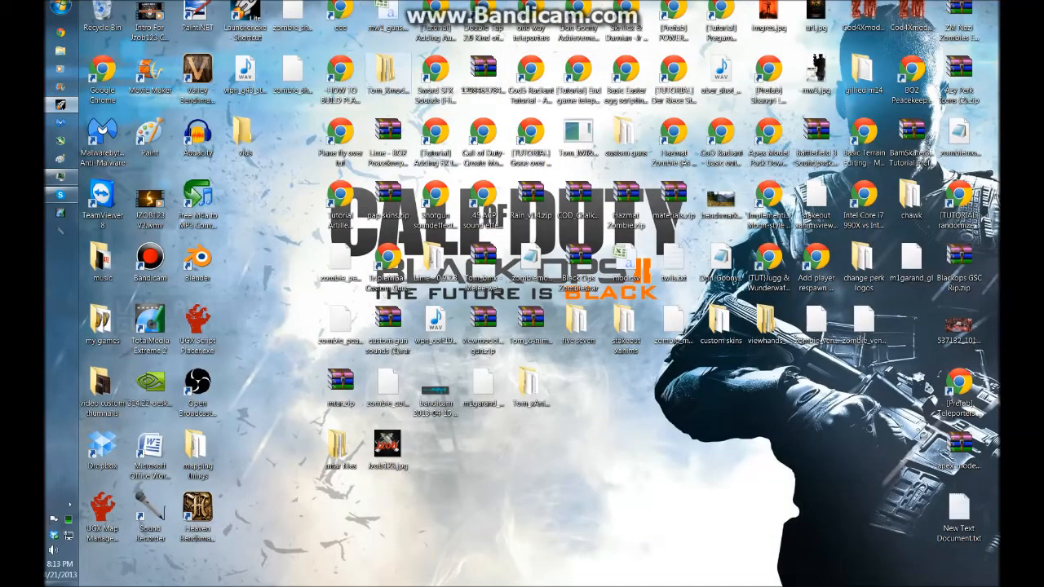
Open the Tom_XmodelUtils folder and launch TomXmodelUtils.exe
double_click(387, 75)
double_click(387, 212)
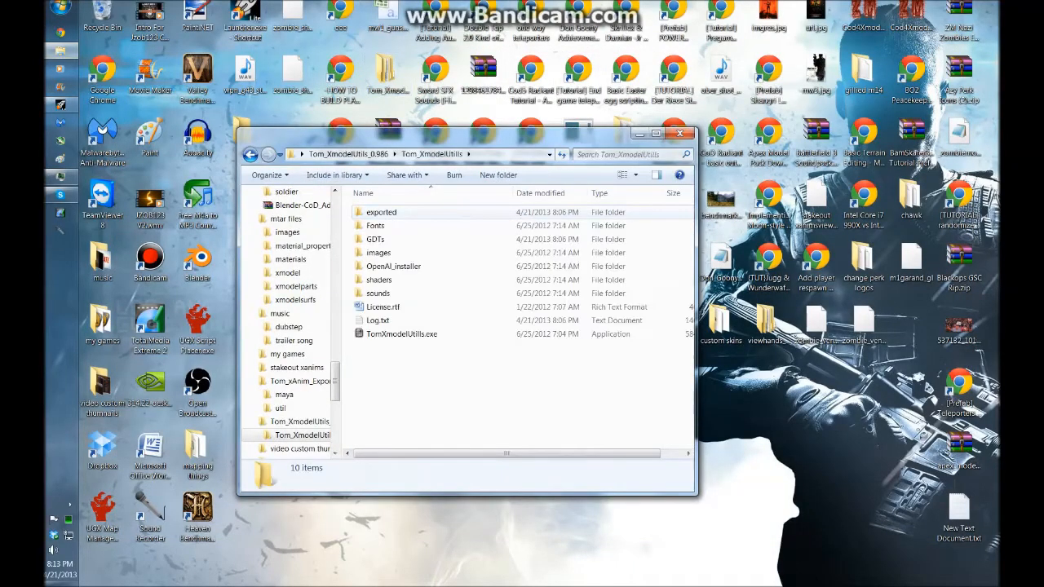
double_click(401, 333)
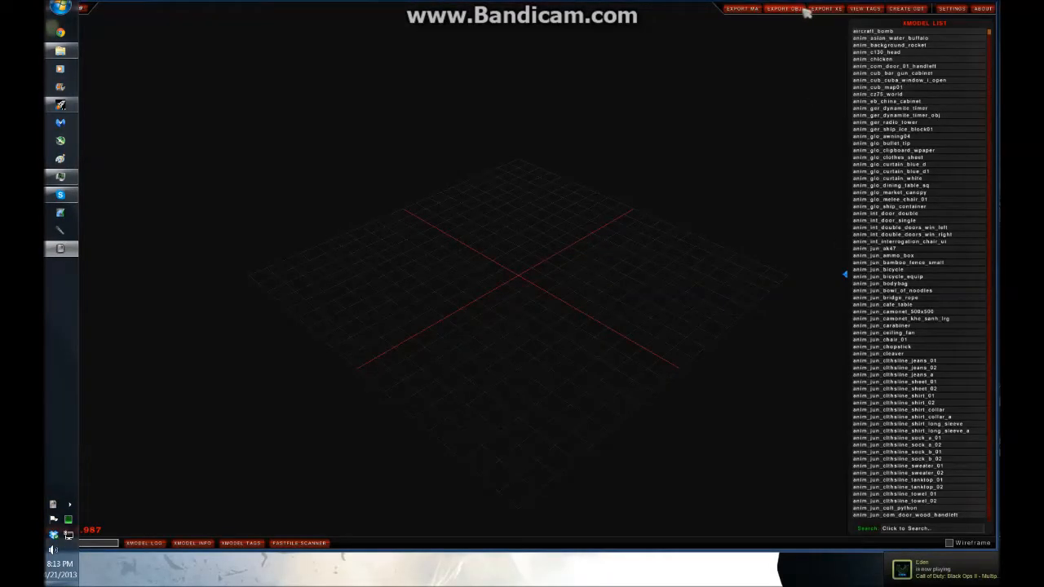
Review the general settings, then preview models from the xmodel list such as anim_jun_ak47, rotating the view
click(952, 8)
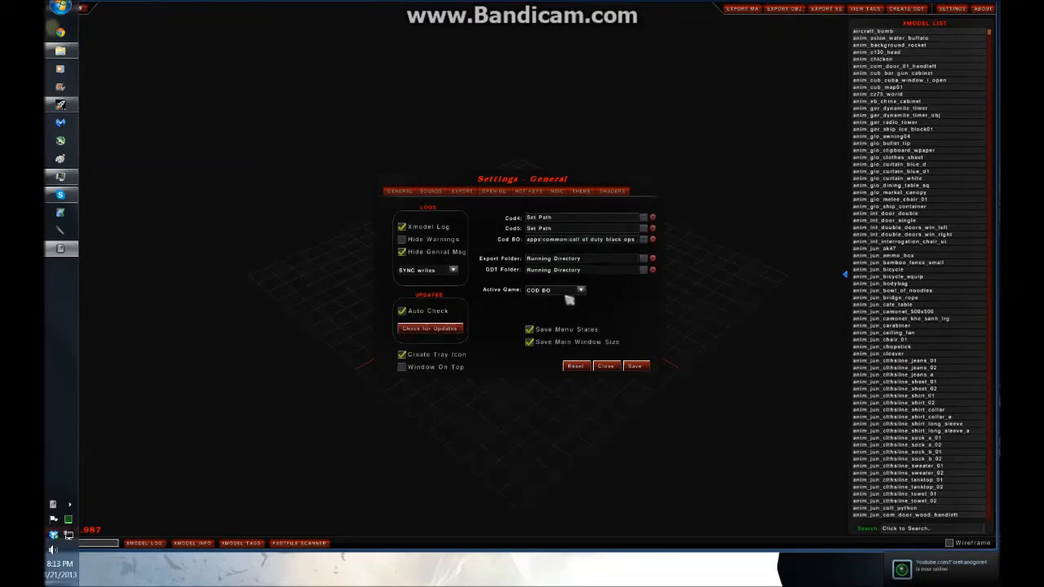
click(635, 366)
click(888, 93)
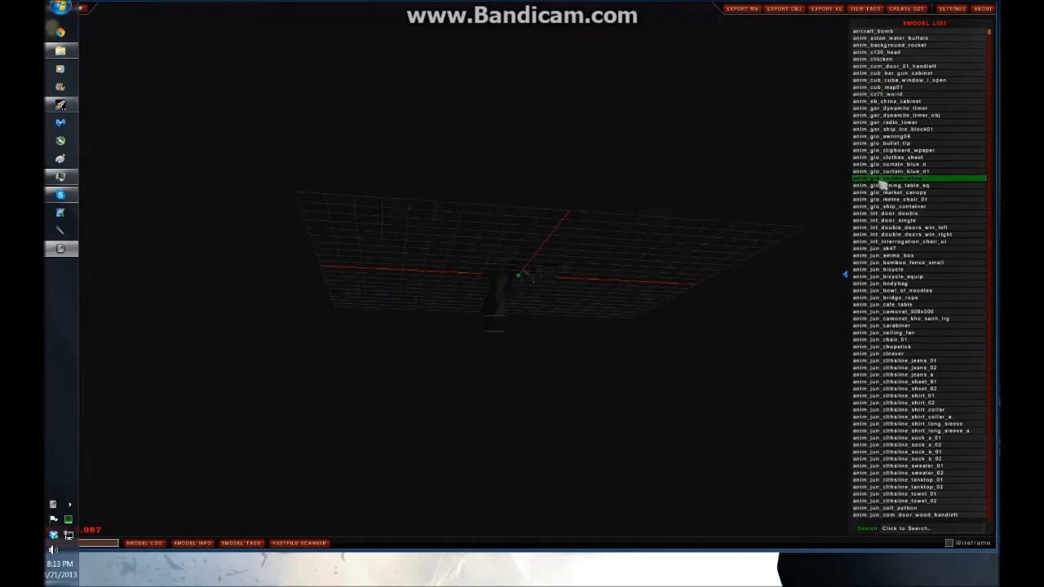
click(880, 179)
click(886, 243)
drag(609, 329, 714, 144)
click(883, 248)
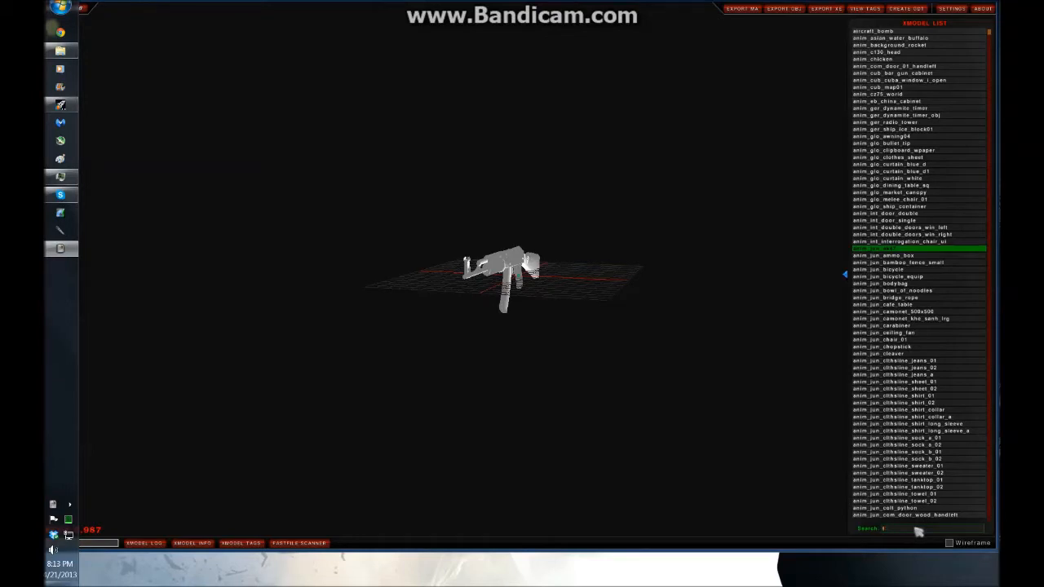
Search the xmodel list for t5_weapon
click(913, 526)
text(t5_)
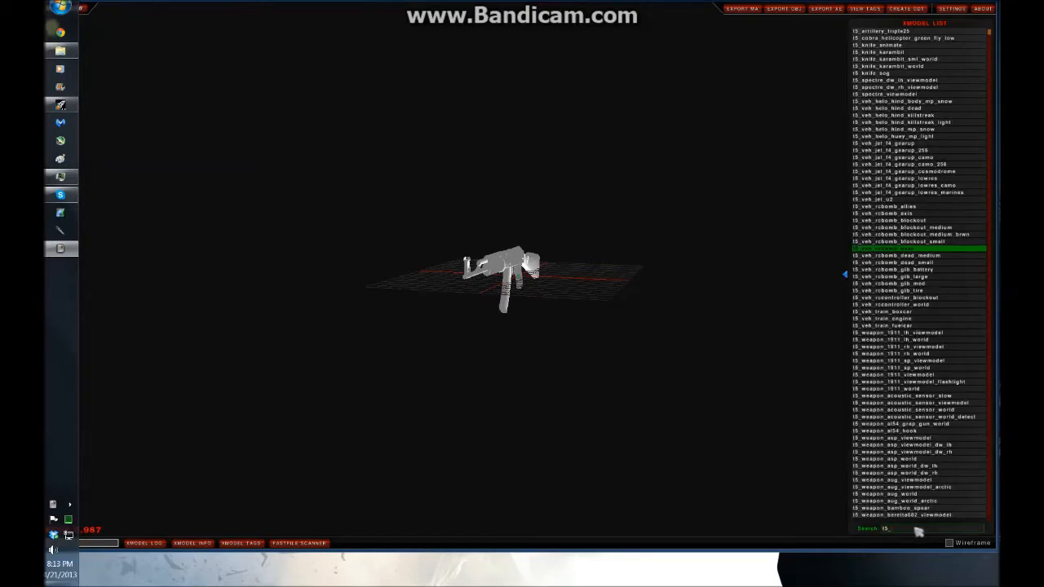
text(weapon)
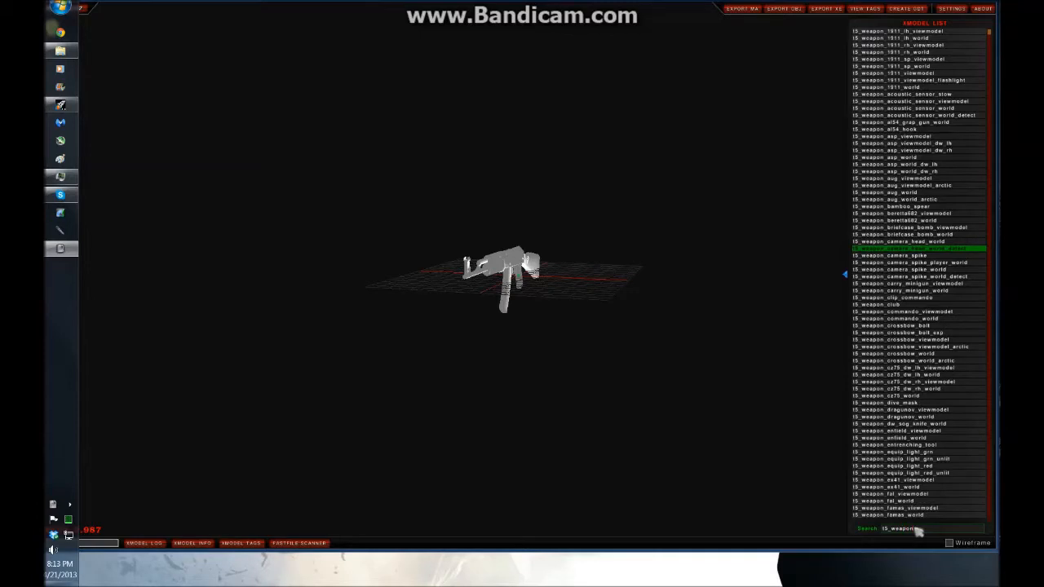
Scroll through the t5_weapon models and preview several of them in the viewport
click(922, 487)
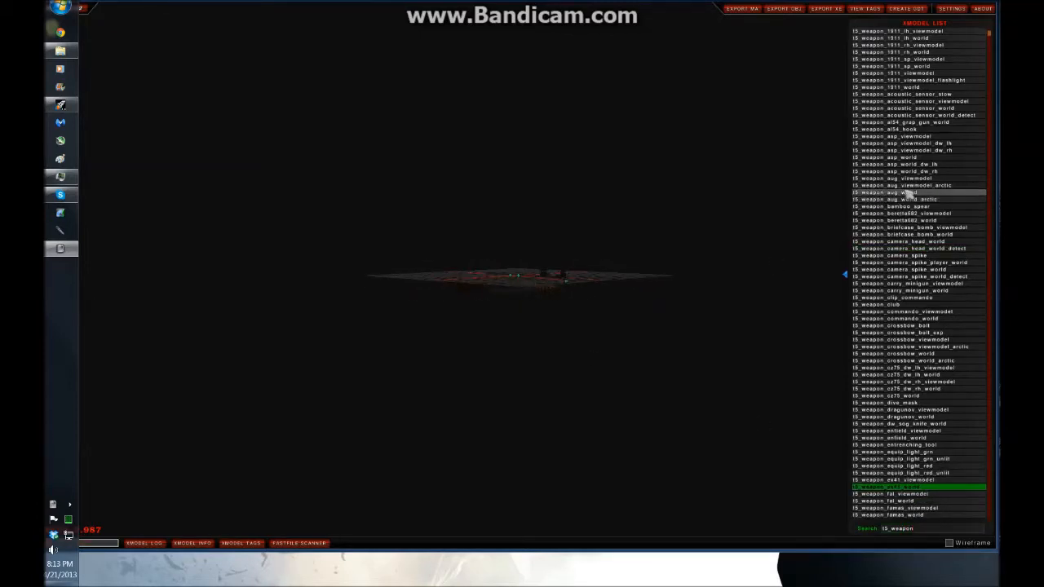
scroll(933, 122, down, 1)
click(929, 116)
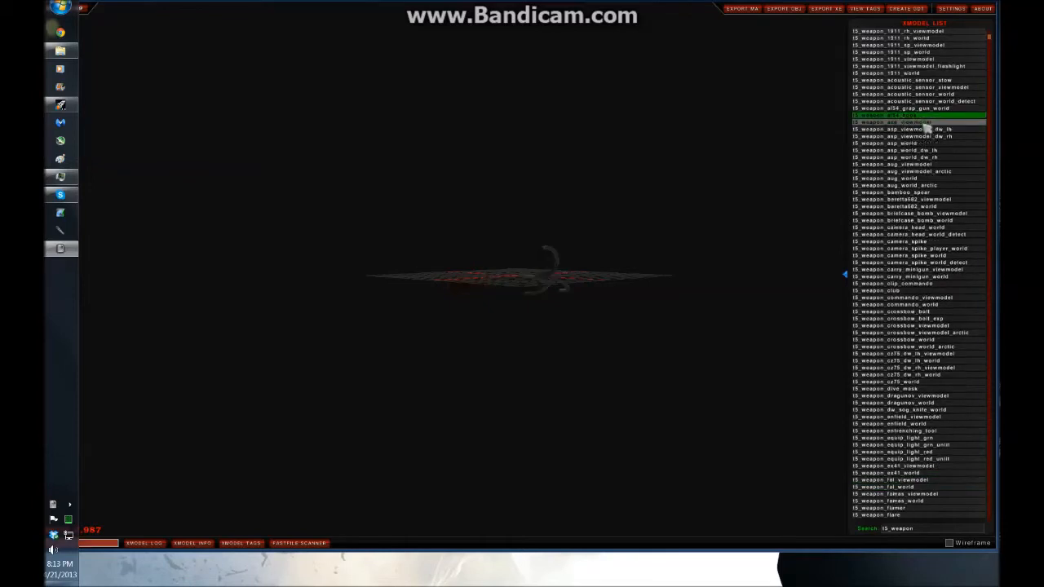
scroll(872, 216, up, 1)
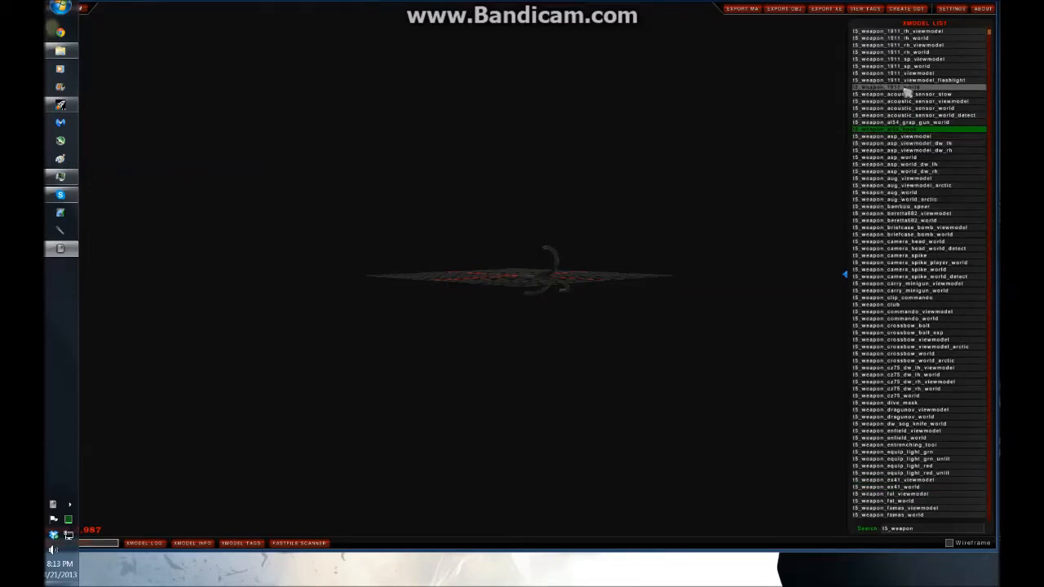
scroll(920, 269, down, 1)
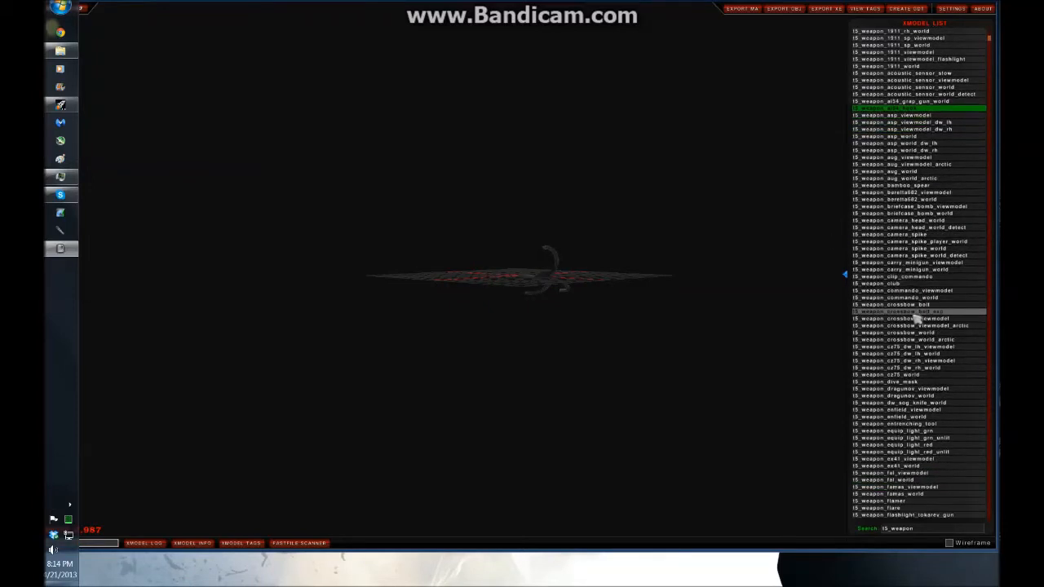
scroll(916, 320, down, 9)
scroll(916, 325, down, 2)
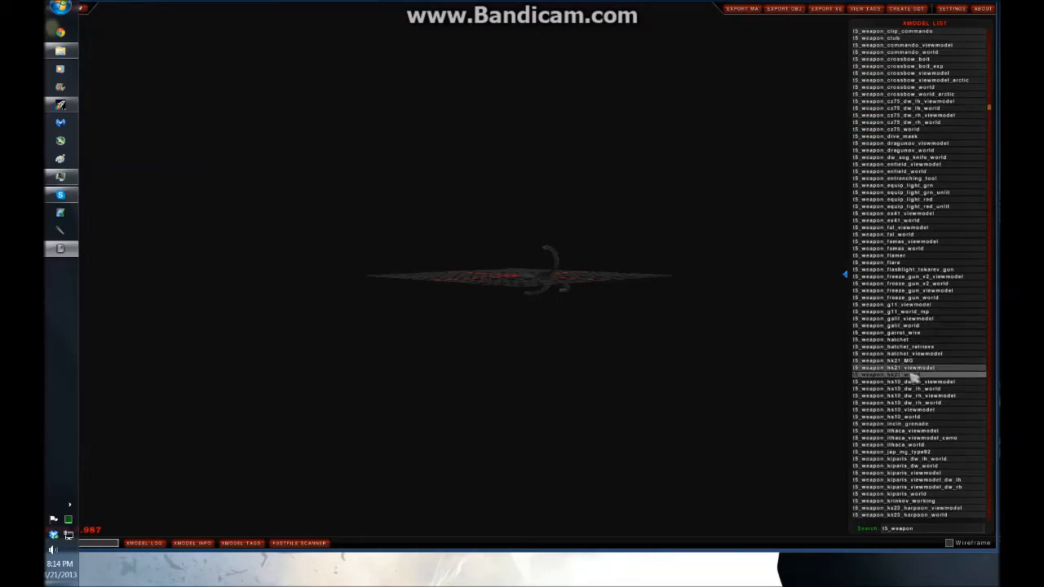
scroll(922, 451, down, 2)
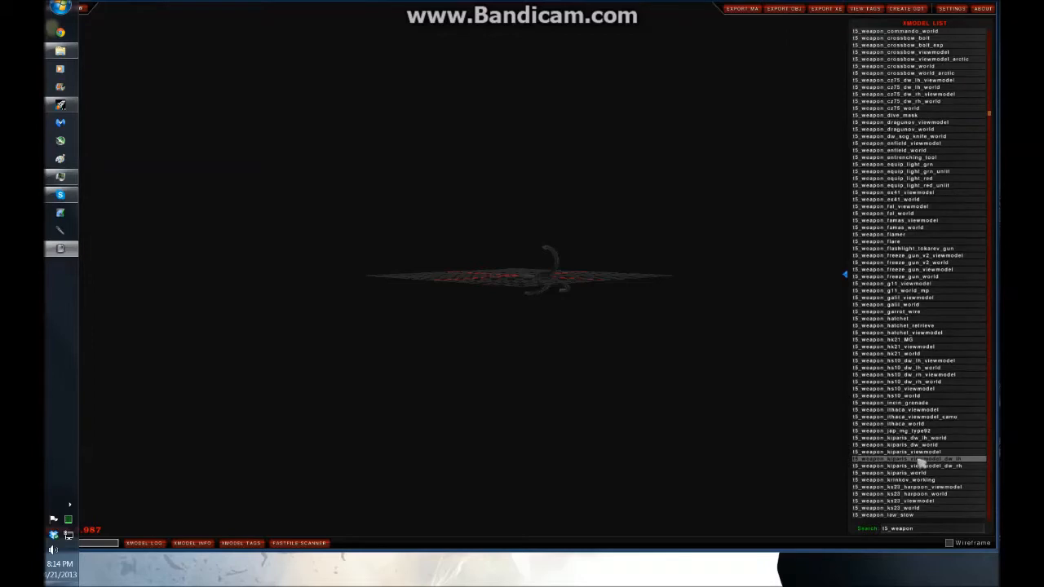
click(920, 473)
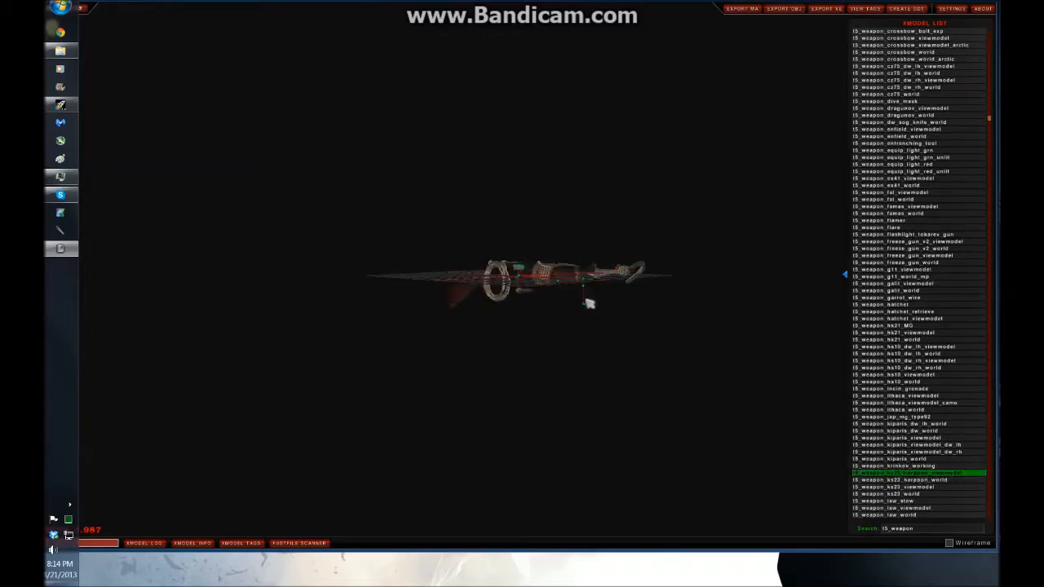
scroll(619, 375, up, 3)
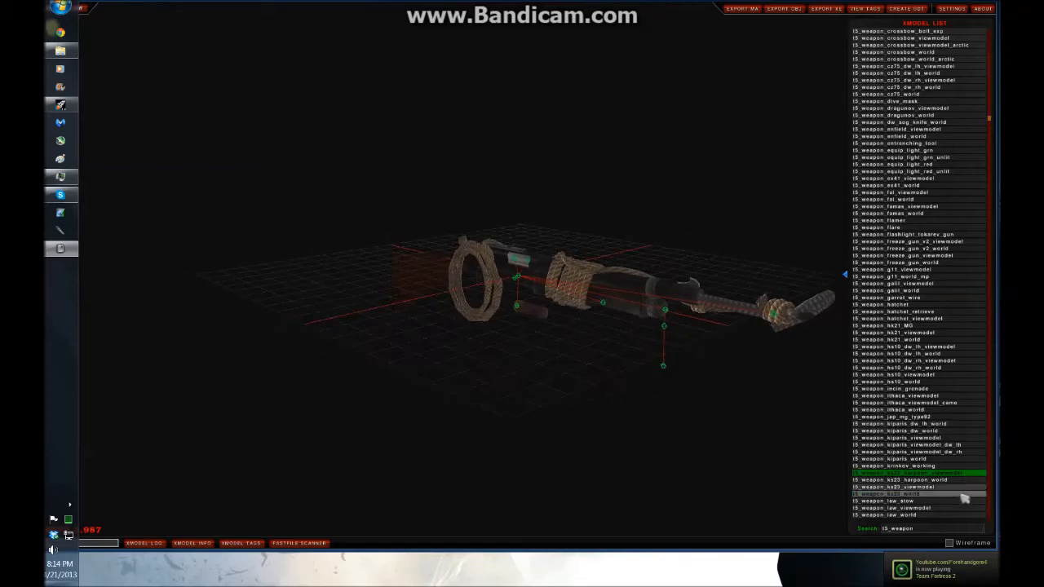
scroll(958, 501, down, 1)
click(927, 494)
Keep previewing further t5_weapon models, rotating the view to inspect them
scroll(921, 496, down, 4)
click(924, 494)
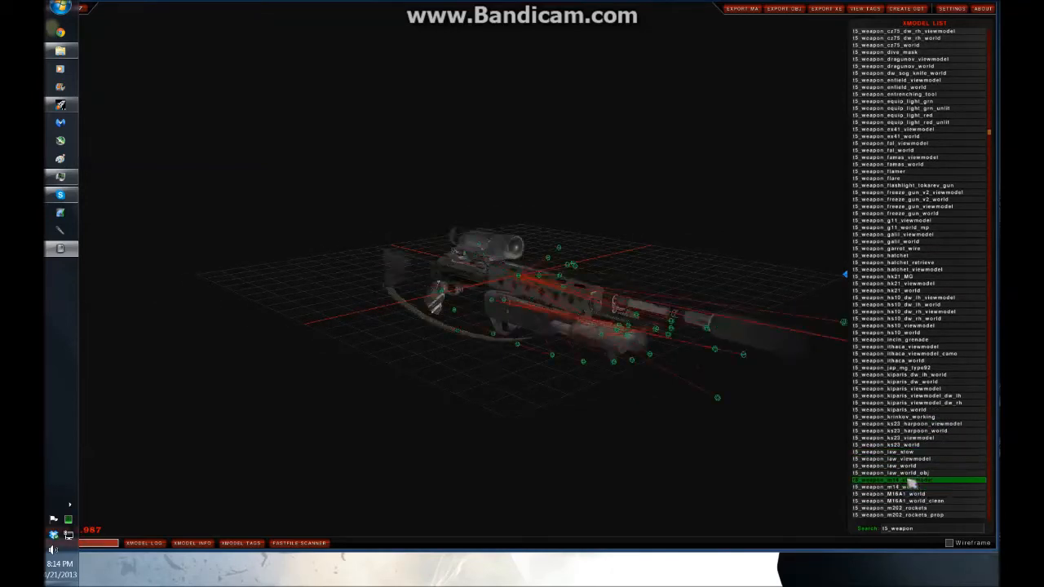
scroll(915, 496, down, 5)
click(915, 494)
scroll(915, 496, down, 5)
click(922, 486)
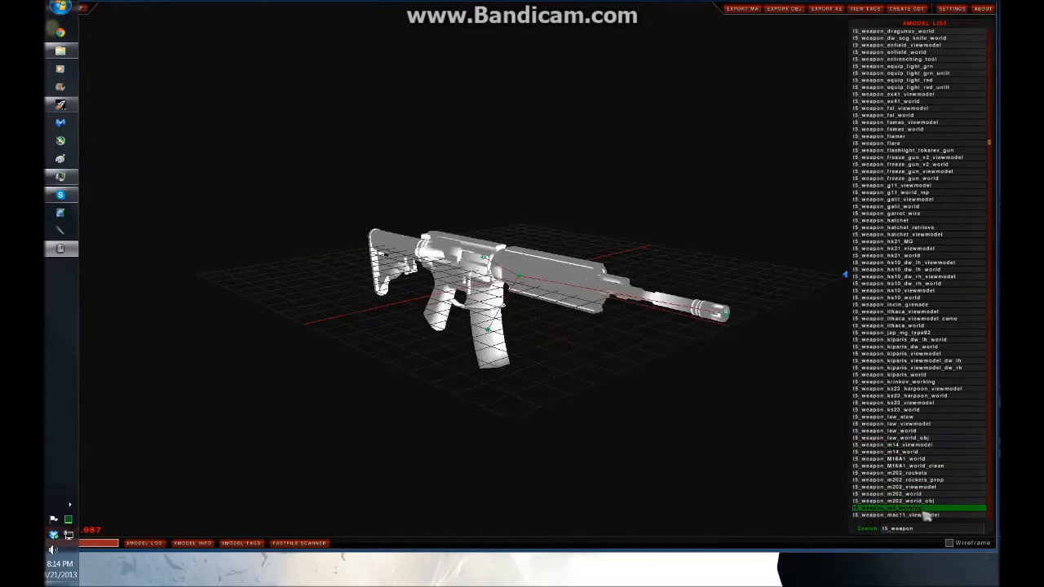
scroll(927, 500, down, 5)
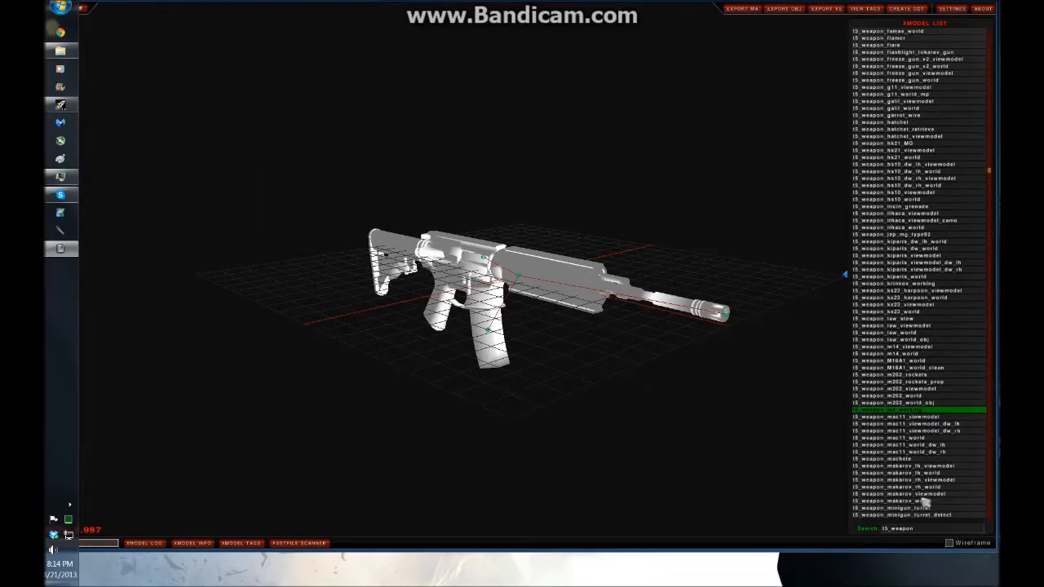
scroll(925, 502, down, 1)
click(917, 480)
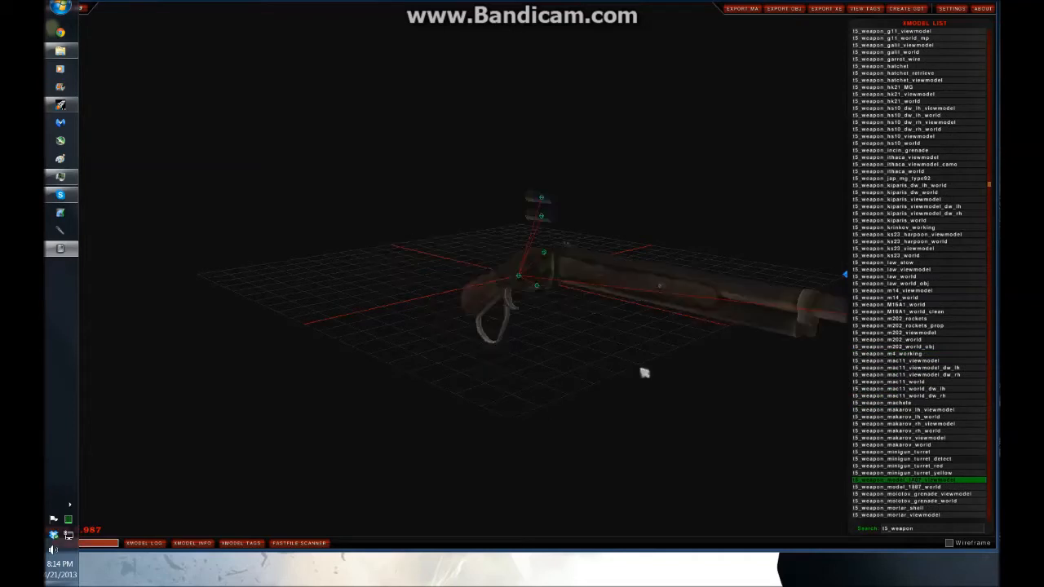
drag(581, 351, 641, 345)
click(941, 488)
scroll(938, 493, down, 1)
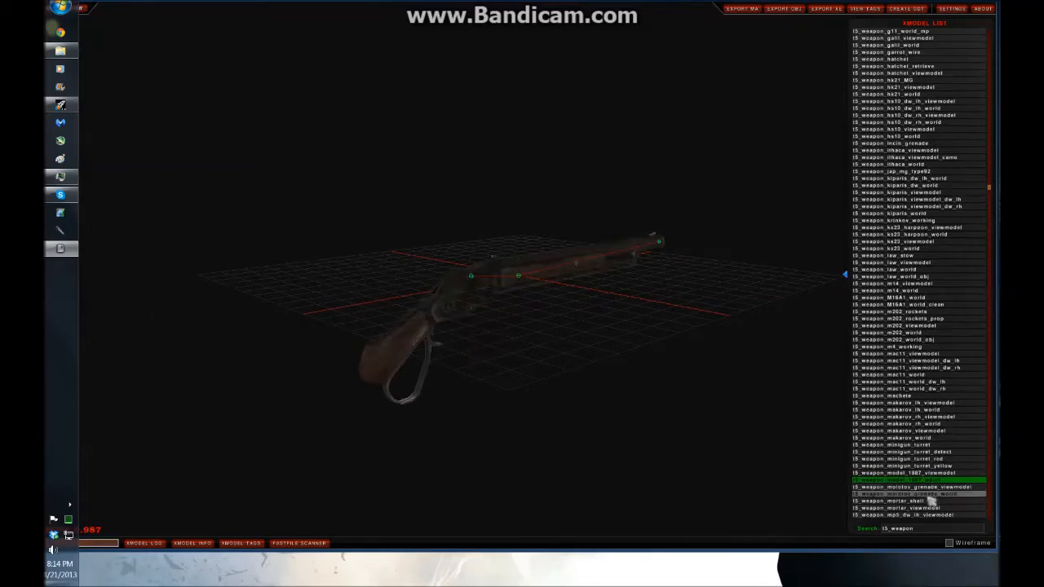
click(932, 514)
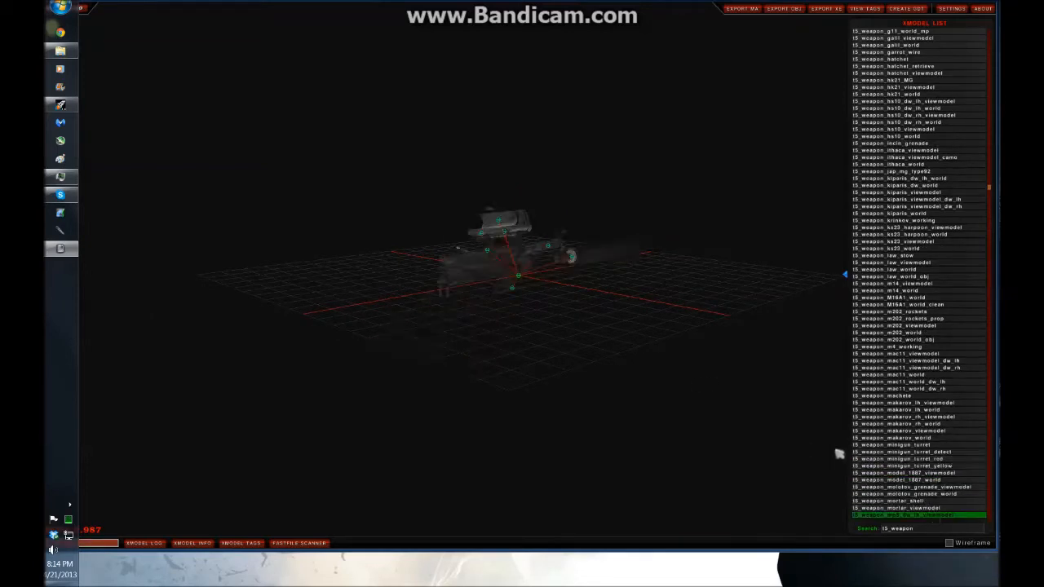
scroll(950, 465, down, 3)
scroll(950, 465, down, 9)
scroll(948, 459, up, 16)
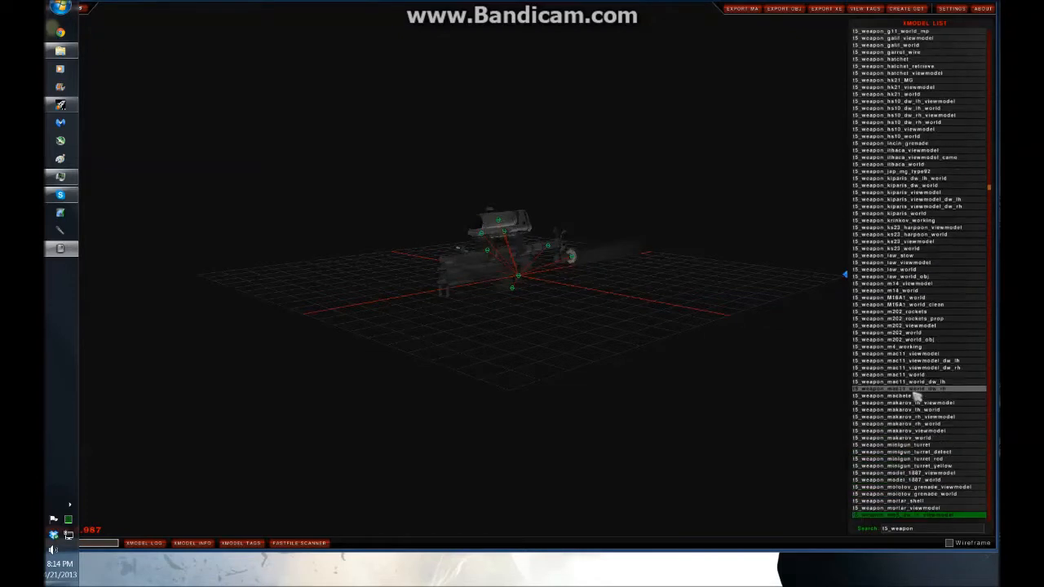
scroll(941, 326, up, 2)
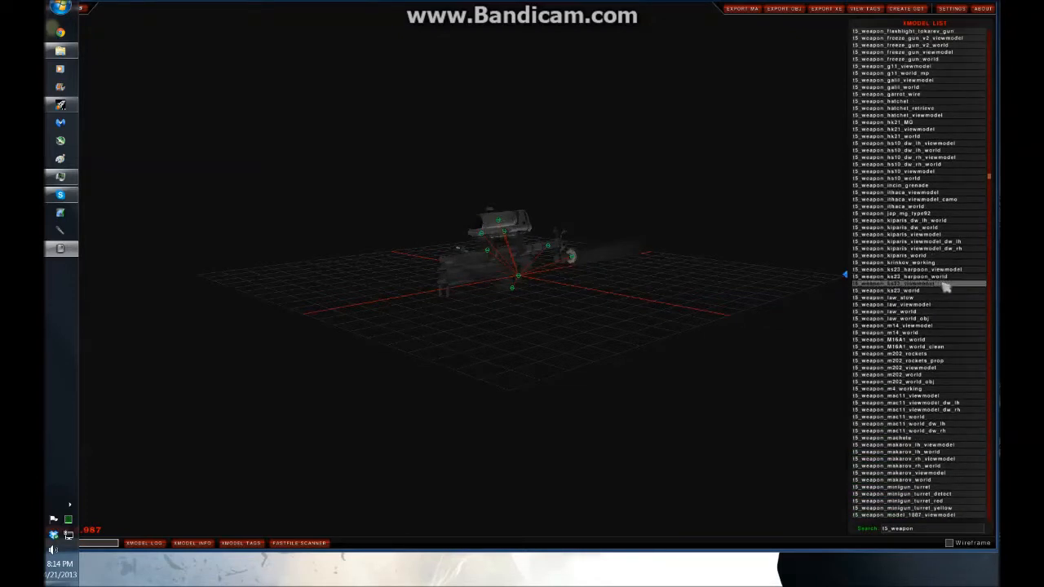
click(922, 283)
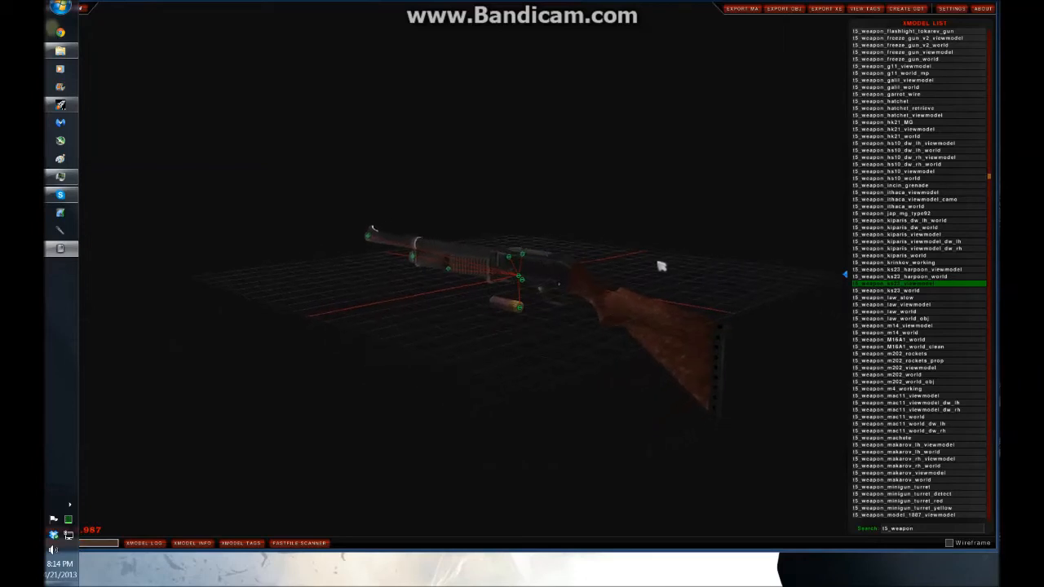
Select t5_weapon_ks23_world, export it as an xmodel and create its GDT
click(907, 291)
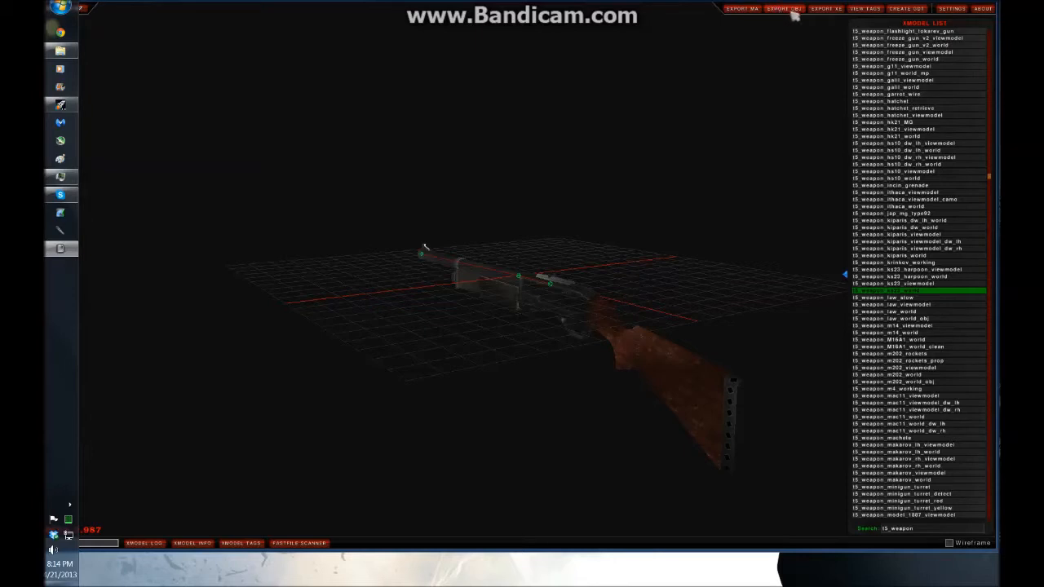
click(823, 10)
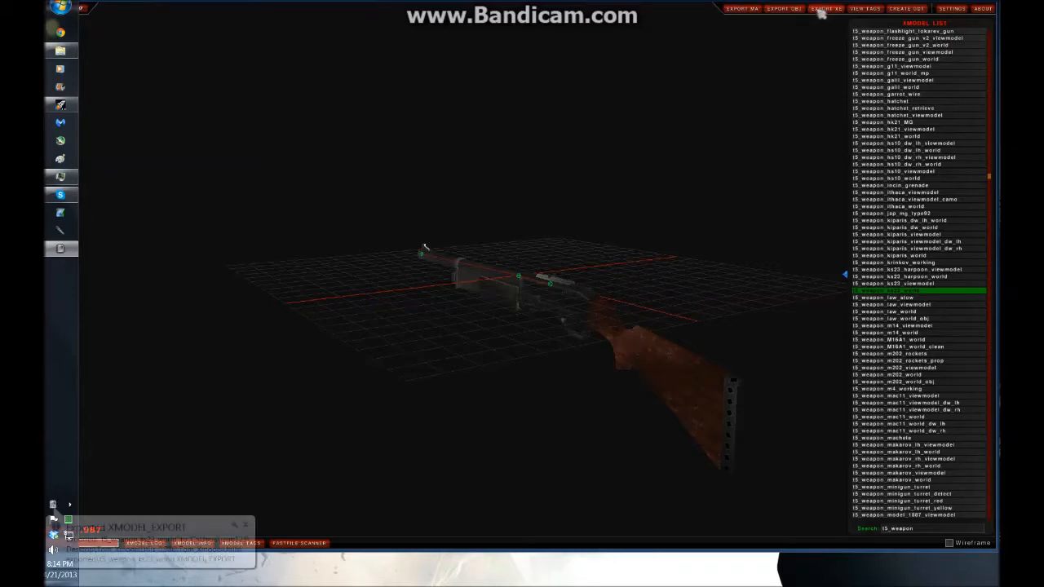
click(907, 10)
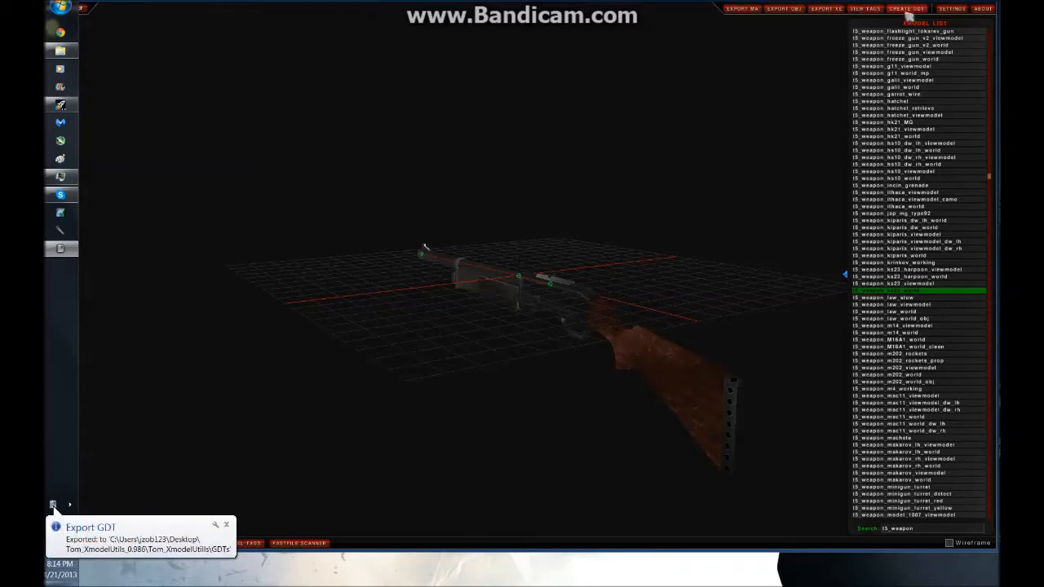
Select t5_weapon_ks23_viewmodel, export it as an xmodel and create its GDT
click(919, 284)
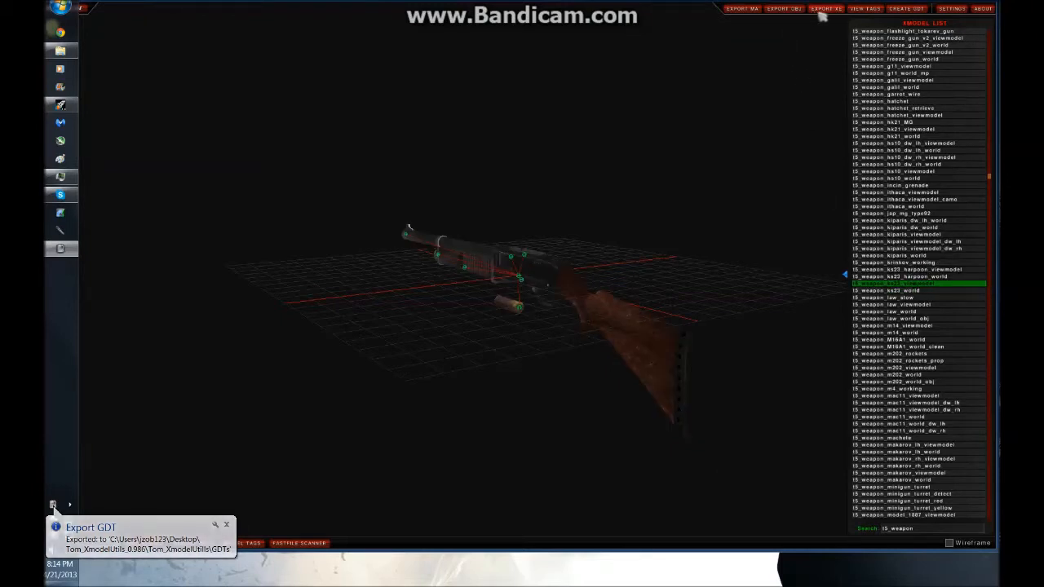
click(823, 12)
click(900, 12)
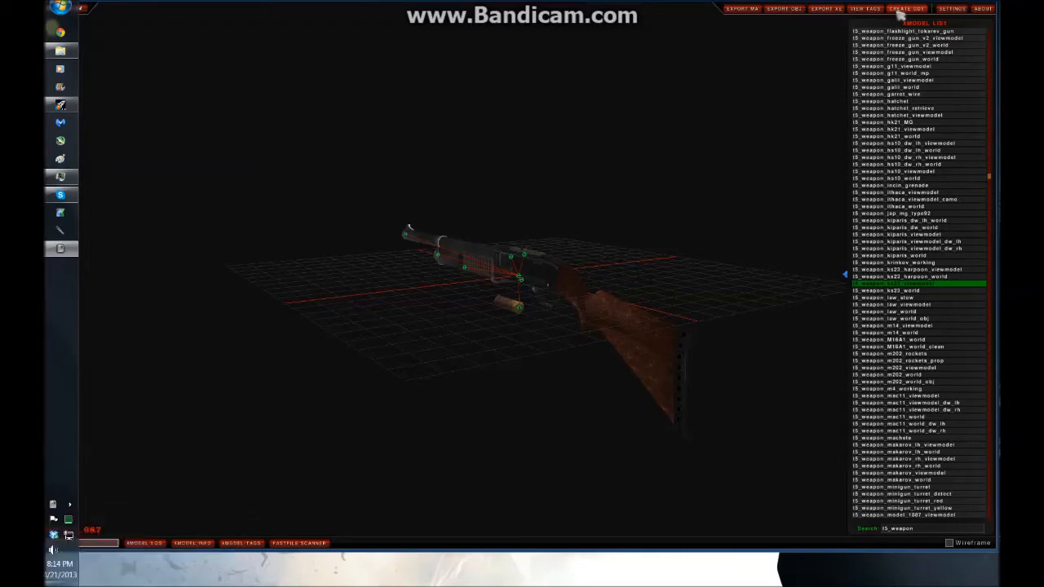
Close the XmodelUtils viewer
drag(913, 1, 905, 117)
click(982, 117)
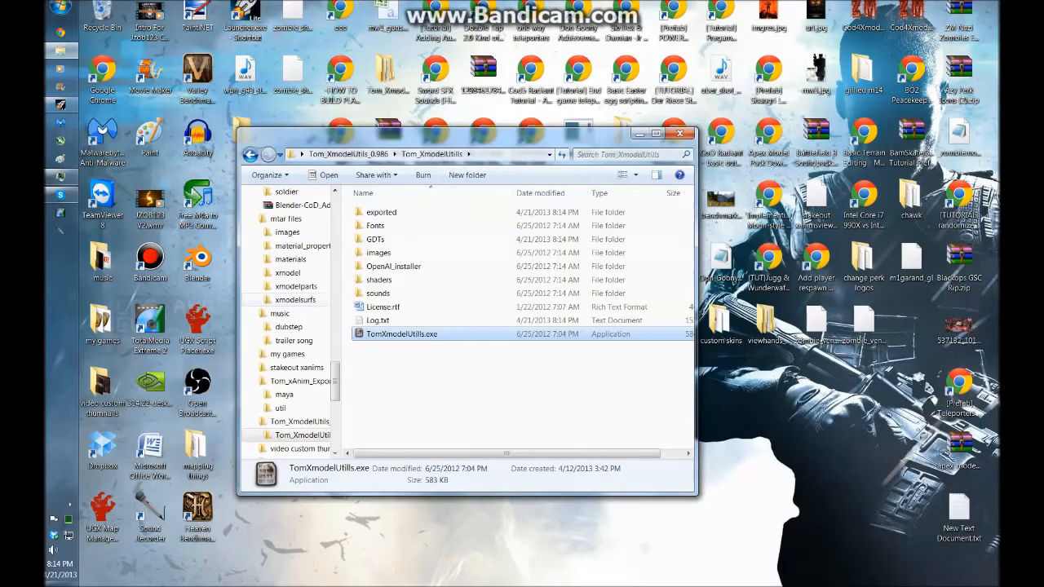
Open the GDTs folder and delete the two old t5_weapon_g11 GDT files, keeping the KS23 ones
double_click(383, 233)
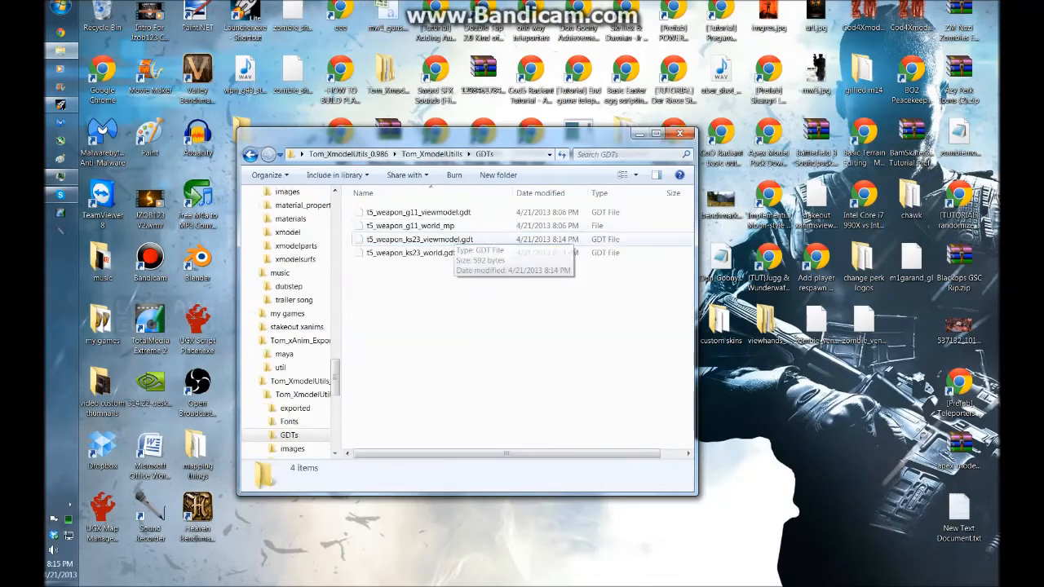
click(457, 240)
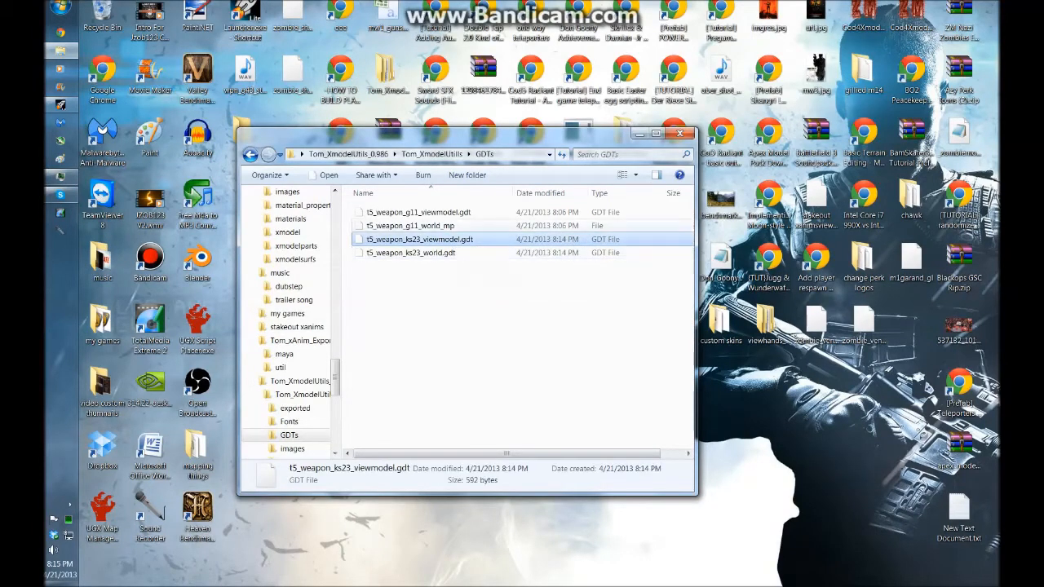
click(410, 225)
key(Delete)
key(Return)
key(Delete)
key(Return)
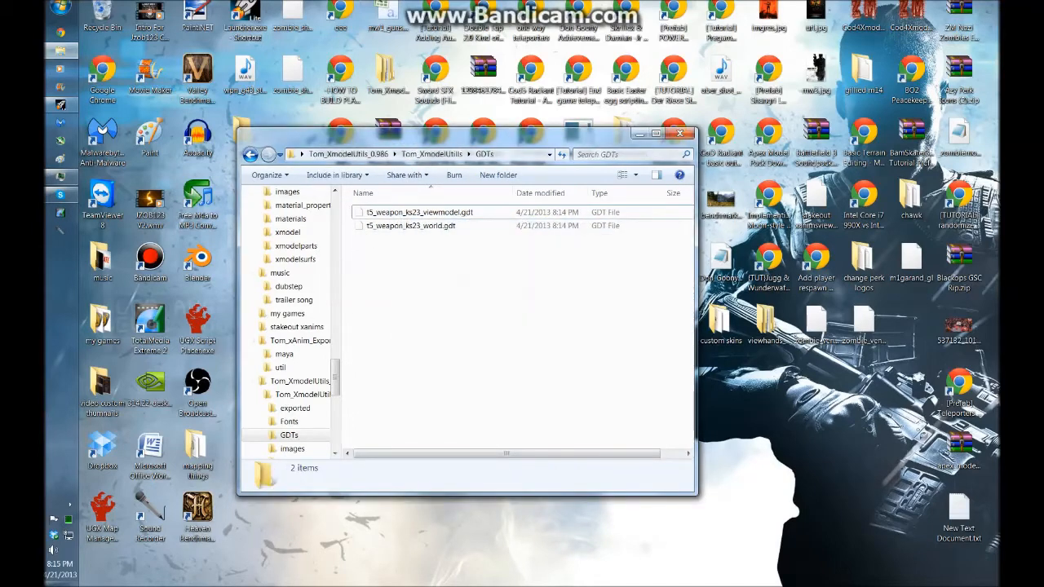
In the exported folder, delete the old beretta682 and g11 folders, keeping the two KS23 folders
click(249, 154)
double_click(383, 214)
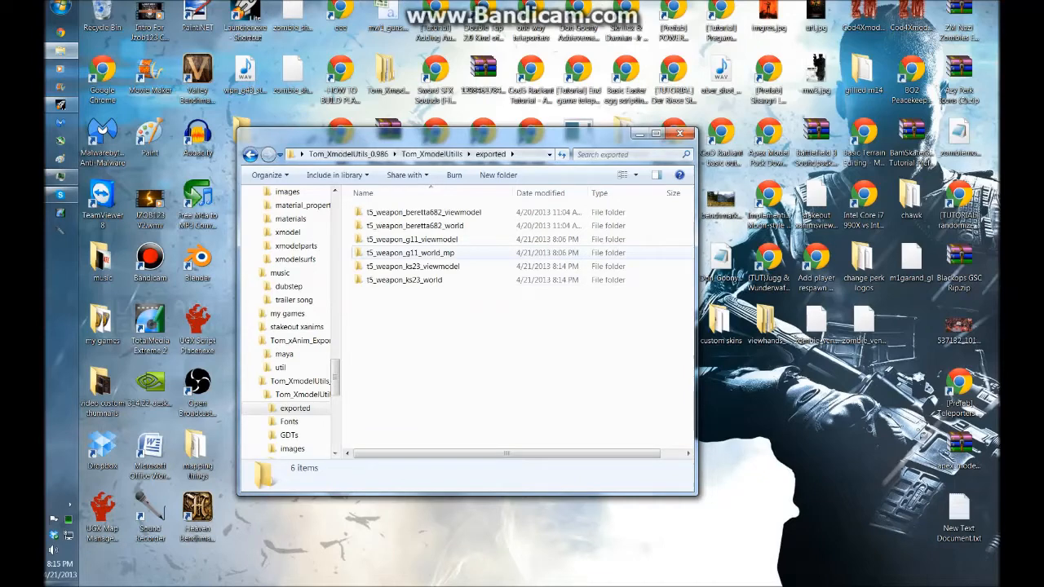
drag(463, 254, 350, 210)
key(Delete)
key(Return)
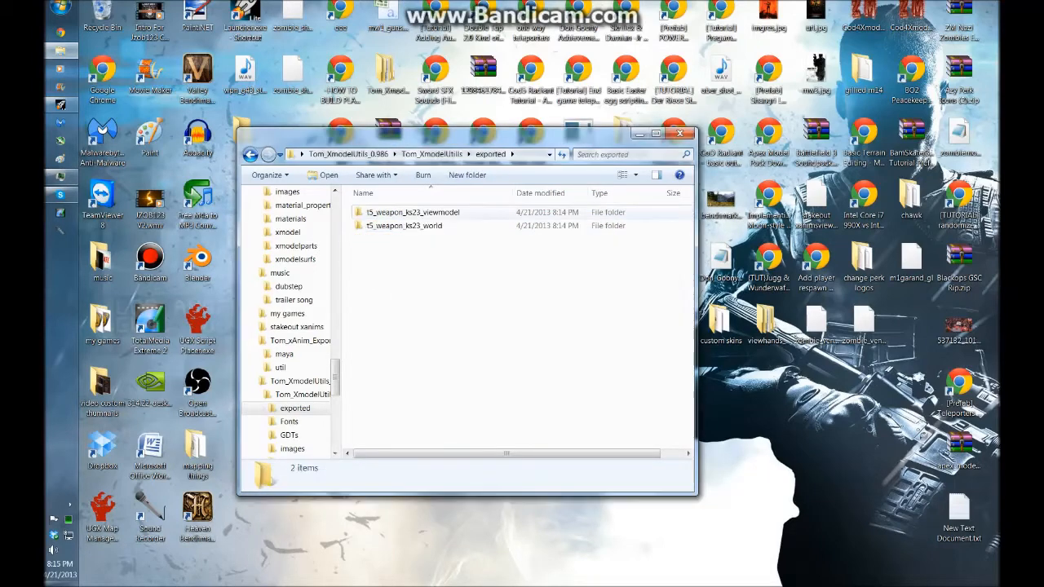
Open the Call of Duty World at War model_export folder in a second window and delete its two t5_weapon_g11 folders
click(250, 154)
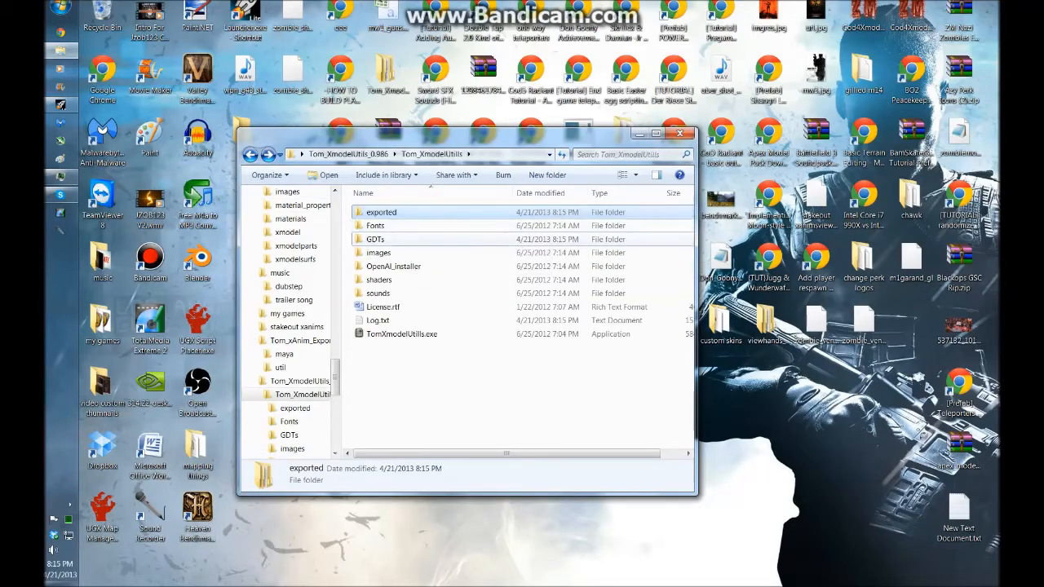
double_click(379, 240)
double_click(196, 461)
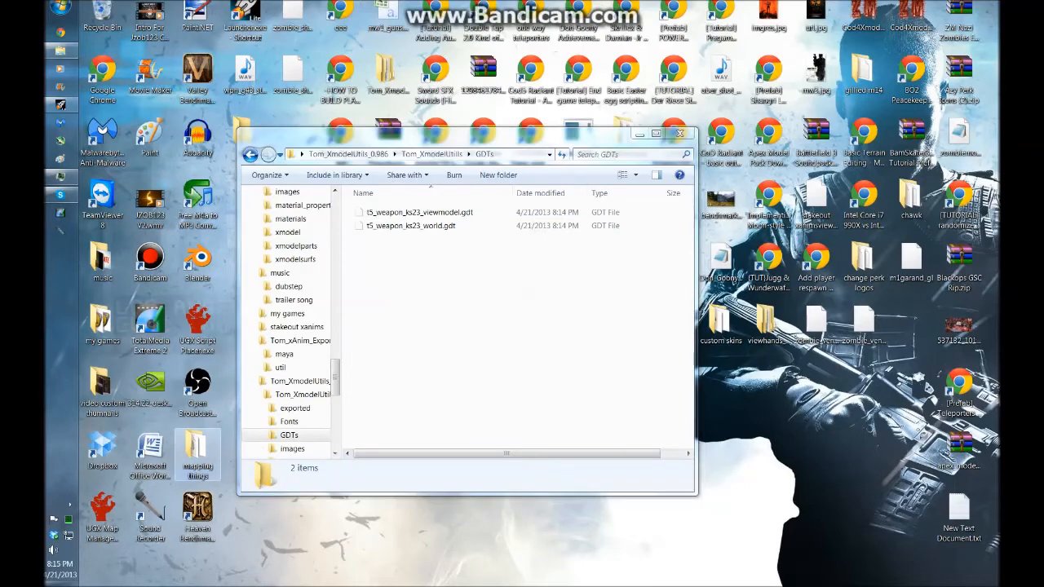
double_click(441, 294)
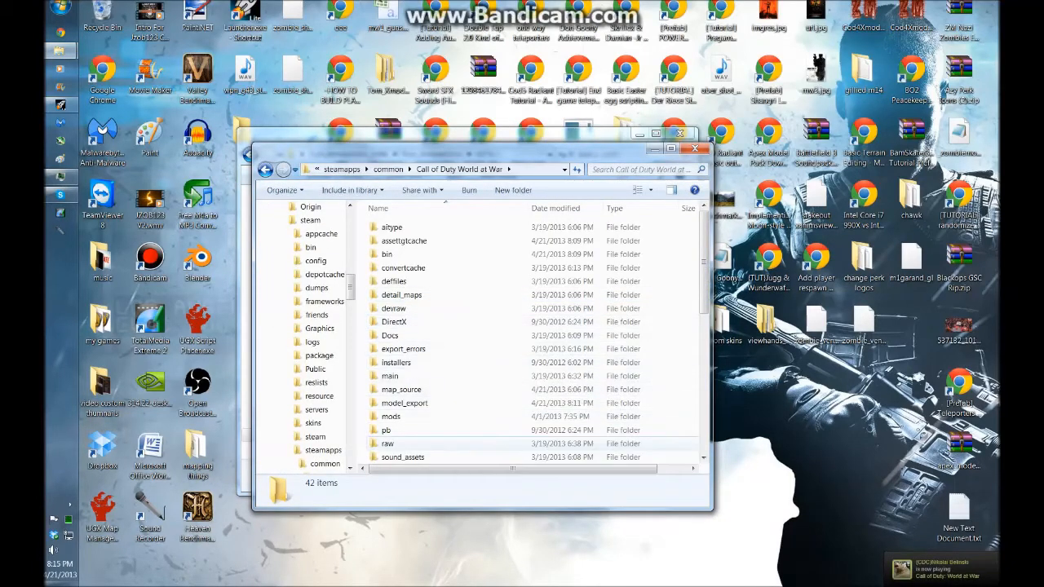
scroll(424, 429, down, 2)
scroll(424, 429, down, 1)
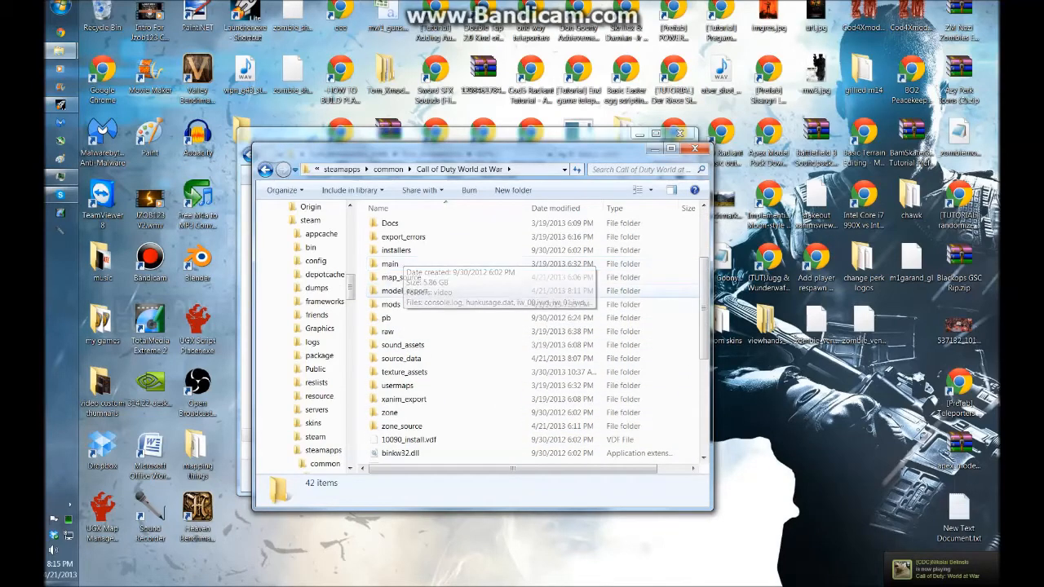
double_click(401, 277)
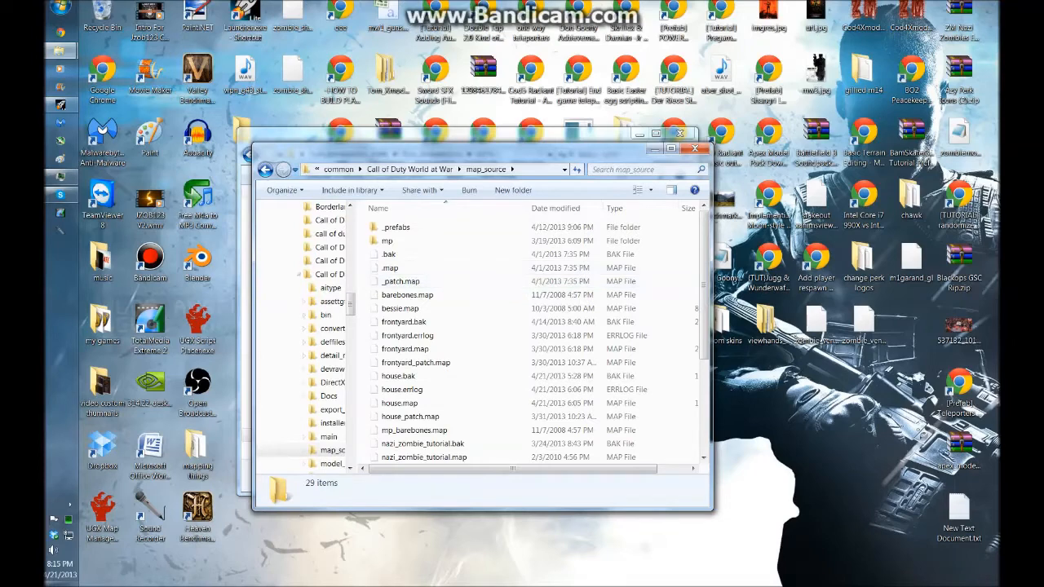
key(BackSpace)
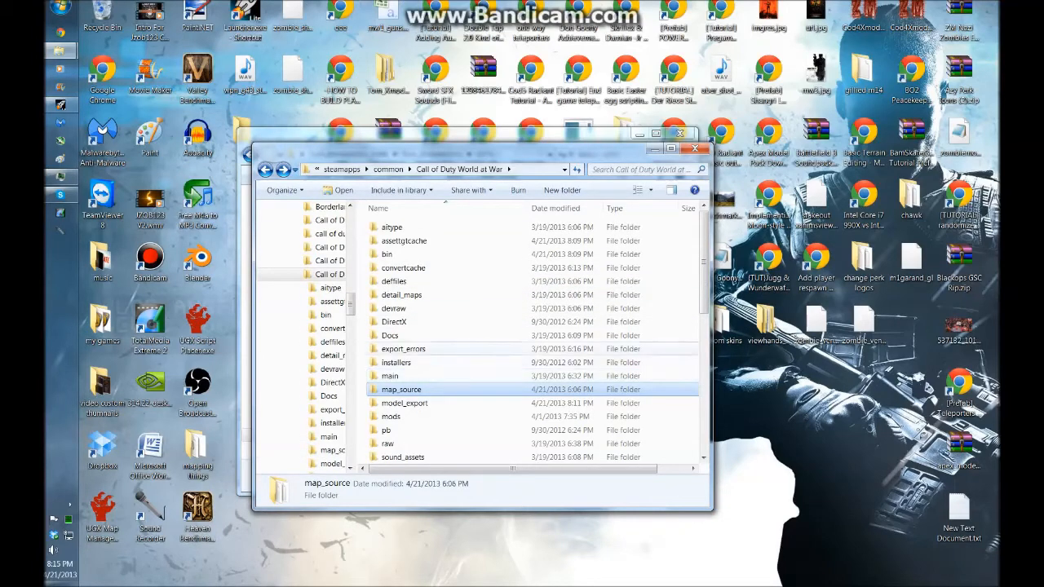
double_click(405, 403)
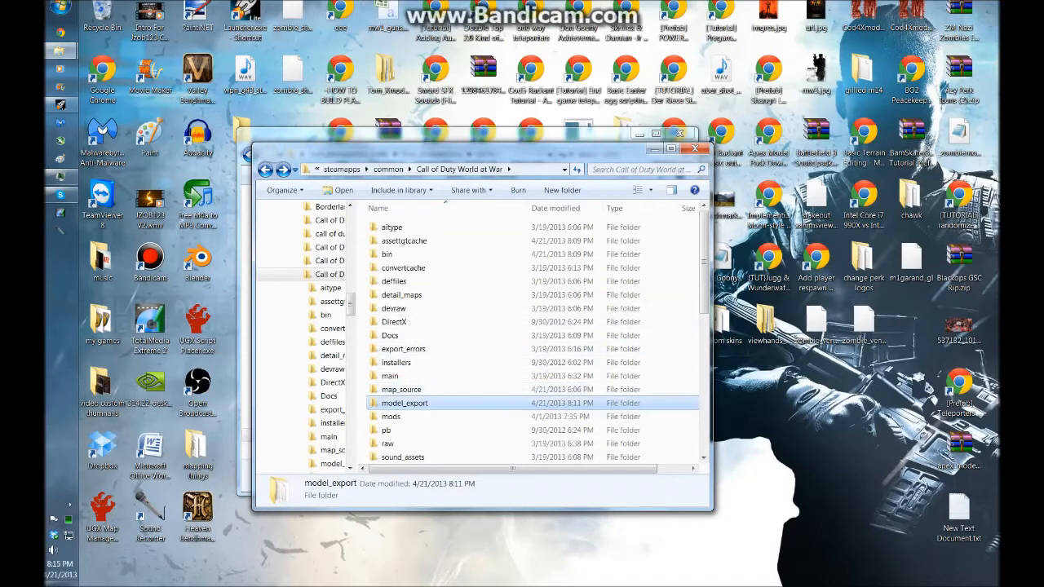
drag(457, 151, 686, 154)
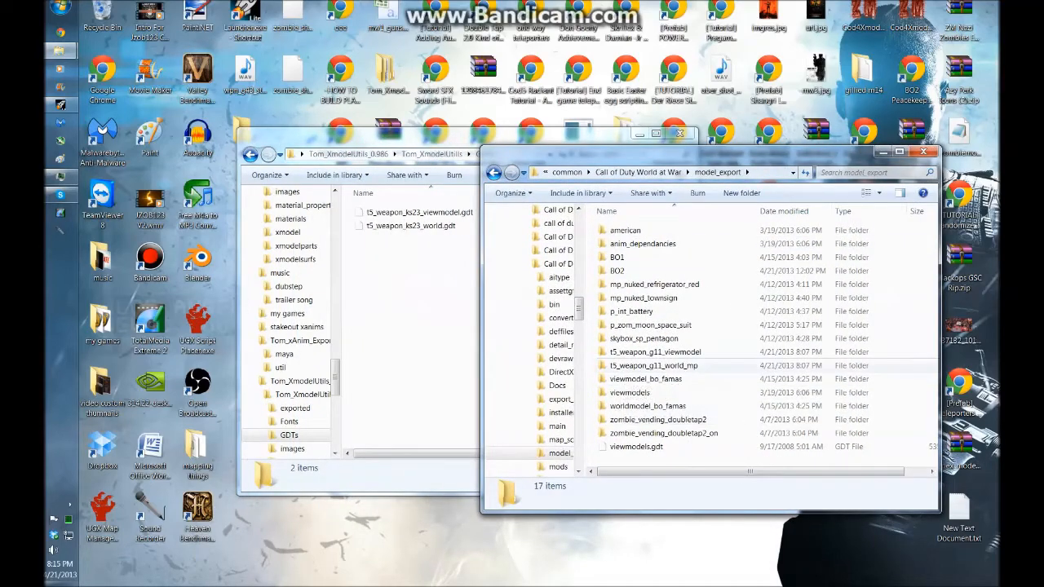
drag(903, 367, 867, 352)
key(Delete)
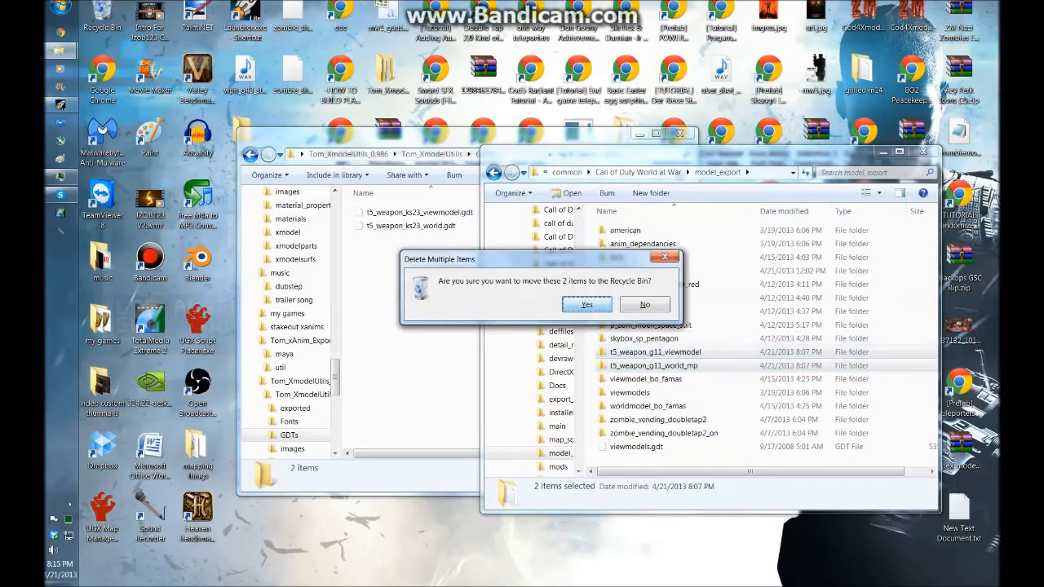
key(Return)
Copy the t5_weapon_ks23_viewmodel and t5_weapon_ks23_world folders from exported into the game's model_export folder
key(alt+Tab)
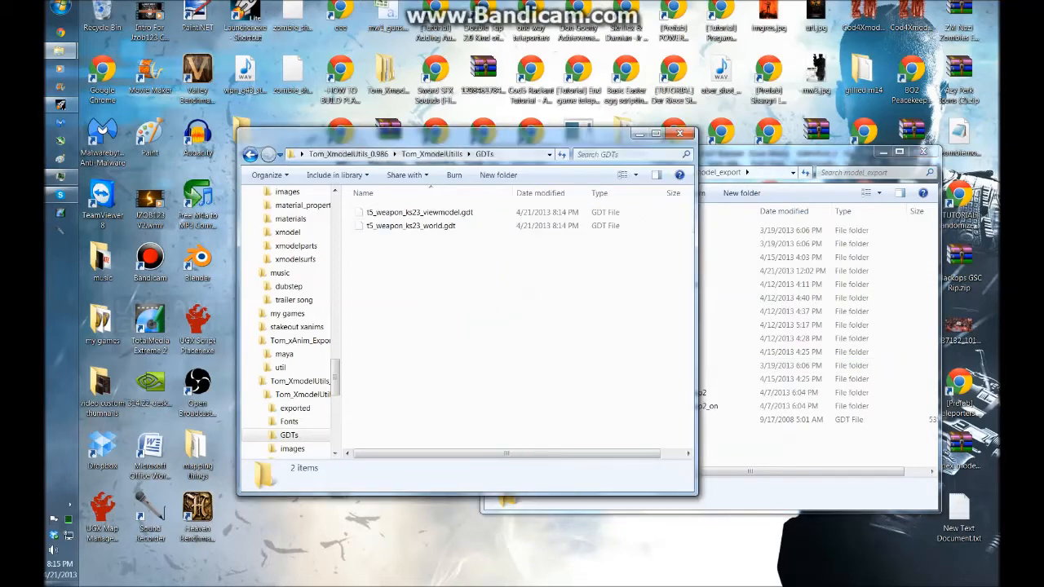
click(250, 154)
double_click(407, 213)
drag(400, 252, 701, 424)
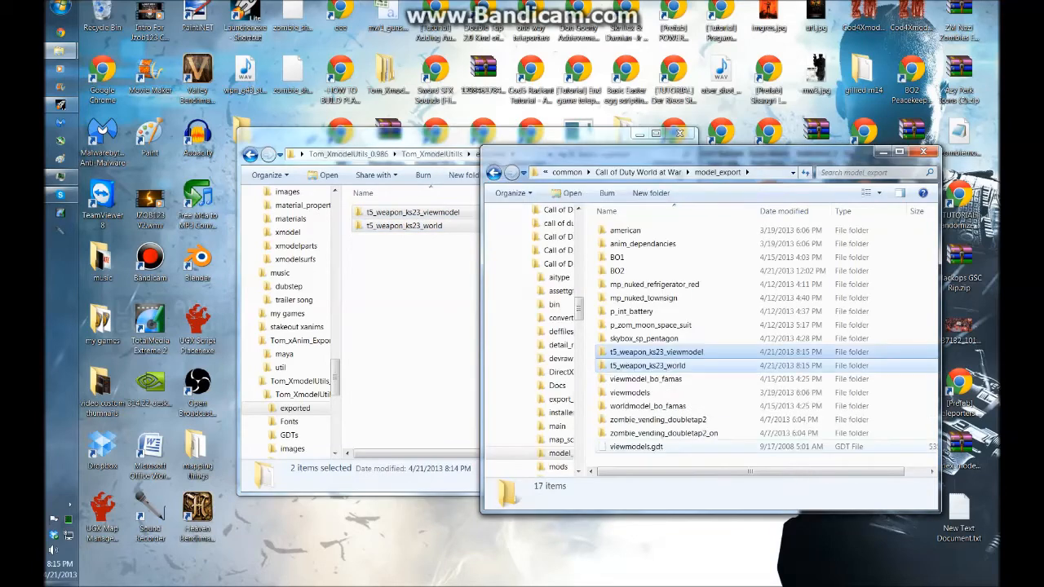
click(434, 381)
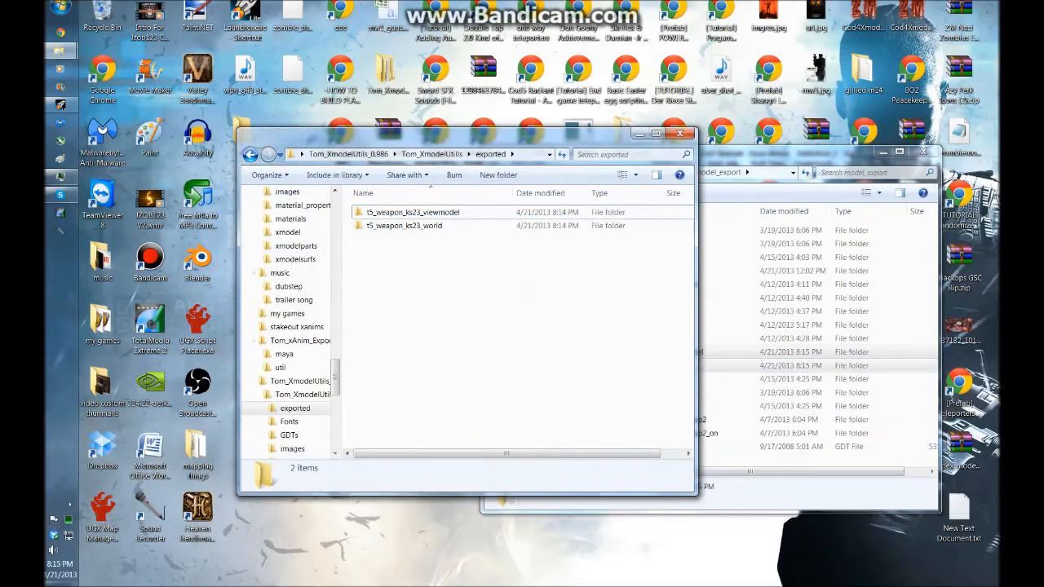
Copy the two KS23 GDT files from the GDTs folder into the game's source_data folder
click(250, 154)
double_click(381, 240)
click(734, 154)
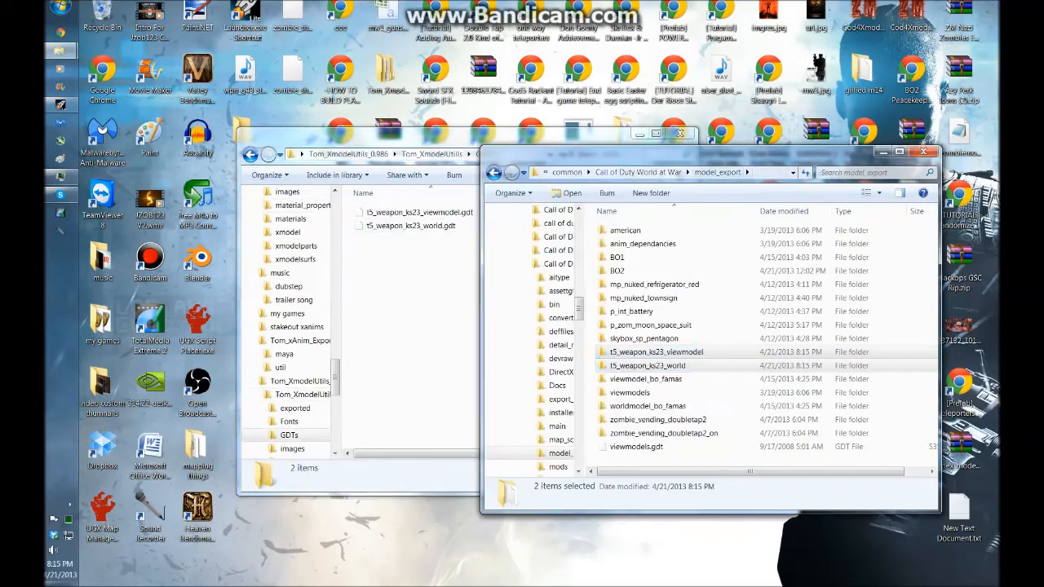
key(alt+Left)
double_click(694, 446)
key(alt+Left)
scroll(694, 445, down, 2)
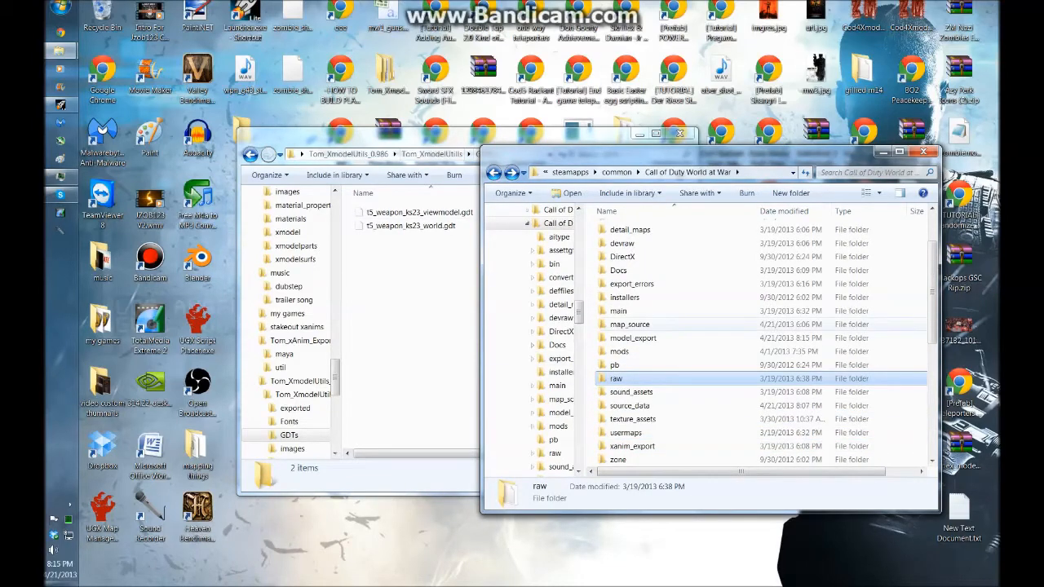
scroll(695, 326, down, 2)
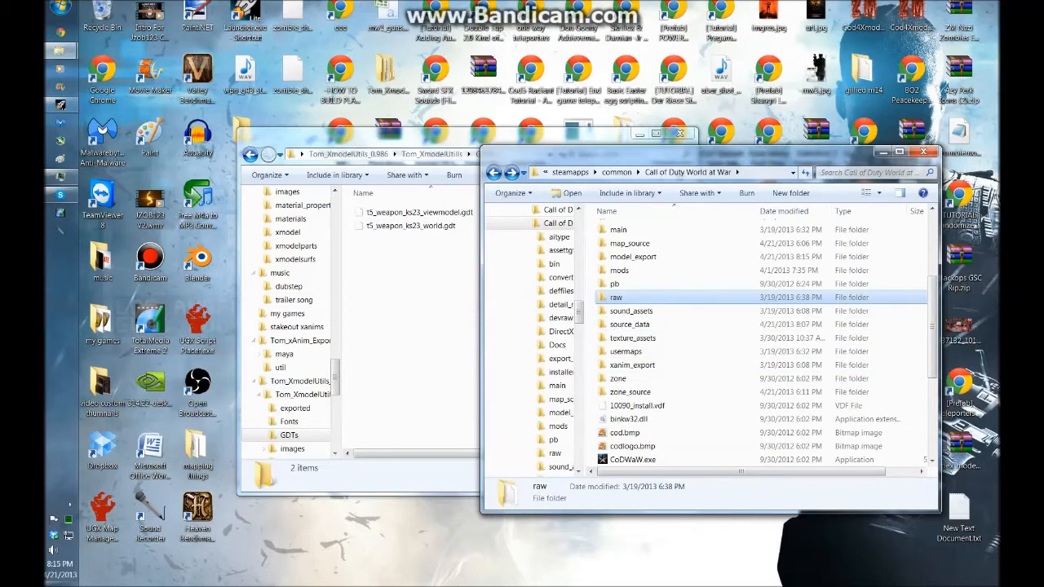
click(61, 51)
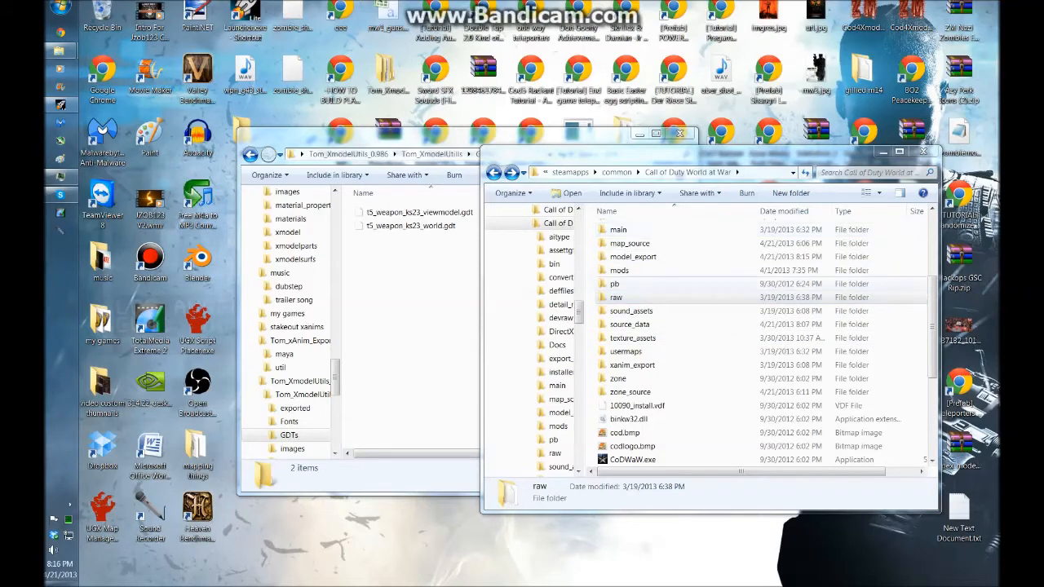
double_click(633, 256)
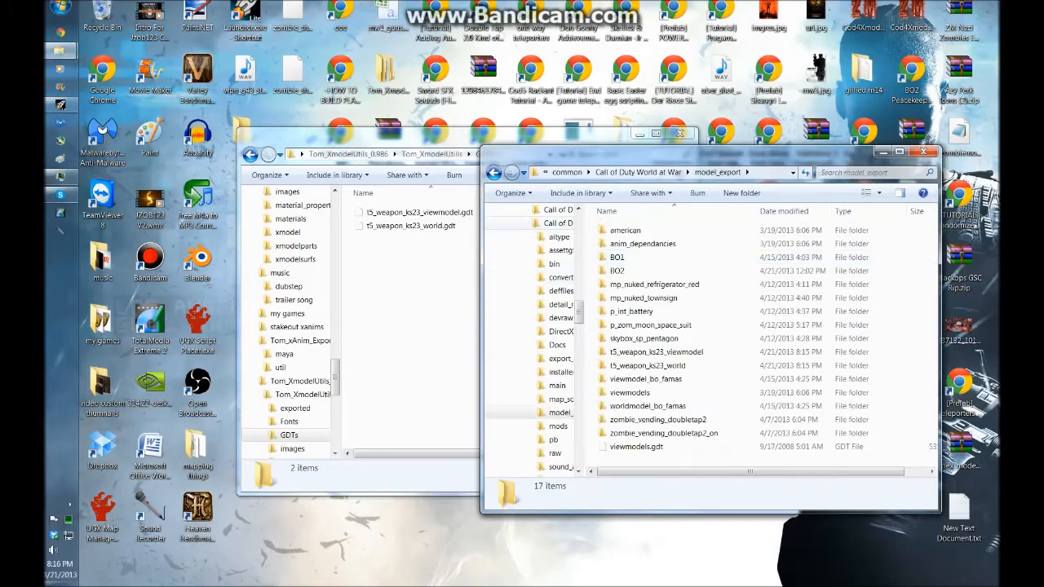
click(558, 222)
scroll(697, 420, down, 1)
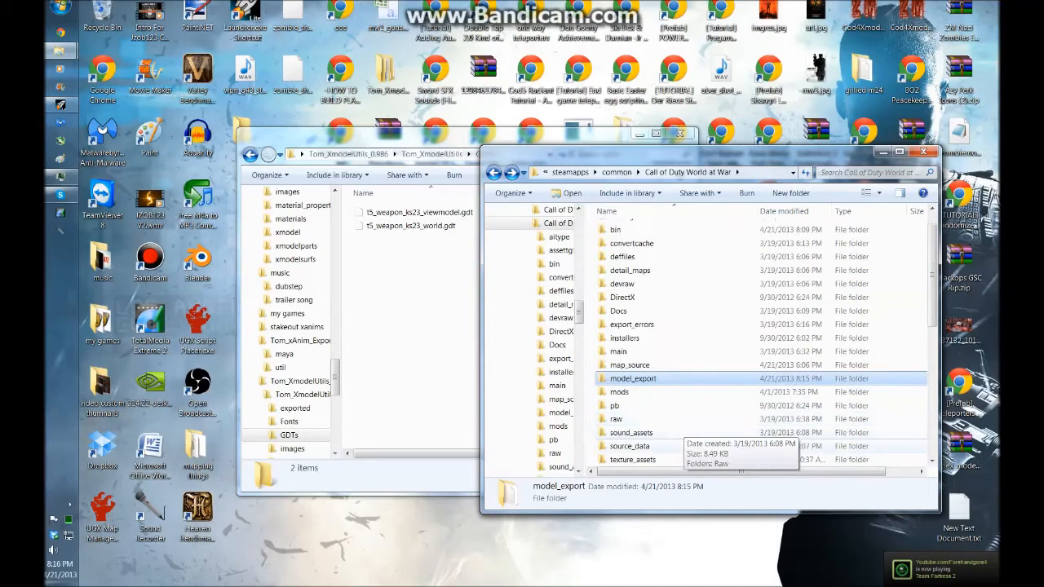
double_click(629, 445)
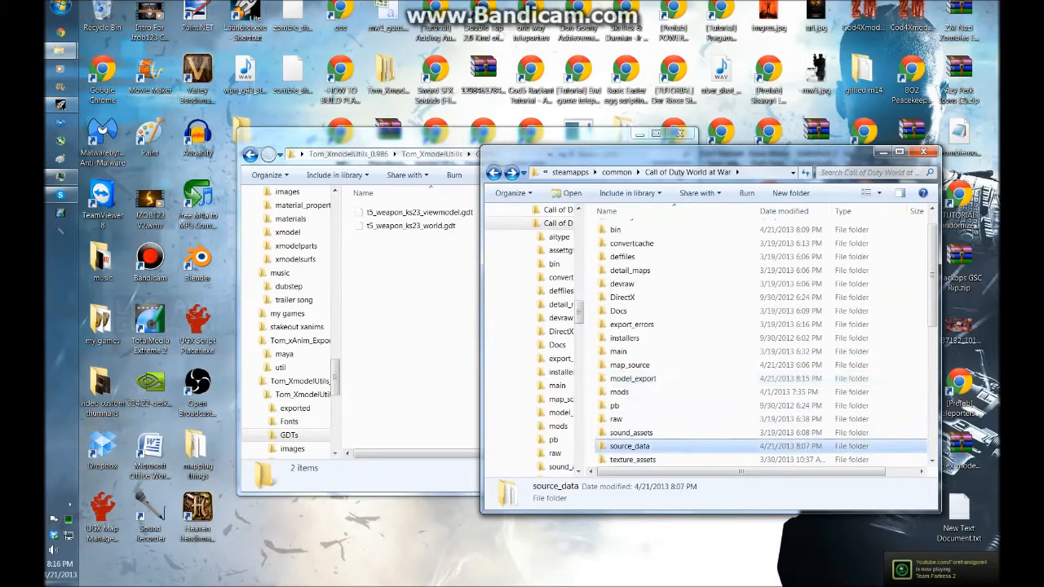
drag(389, 256, 738, 325)
scroll(733, 396, down, 2)
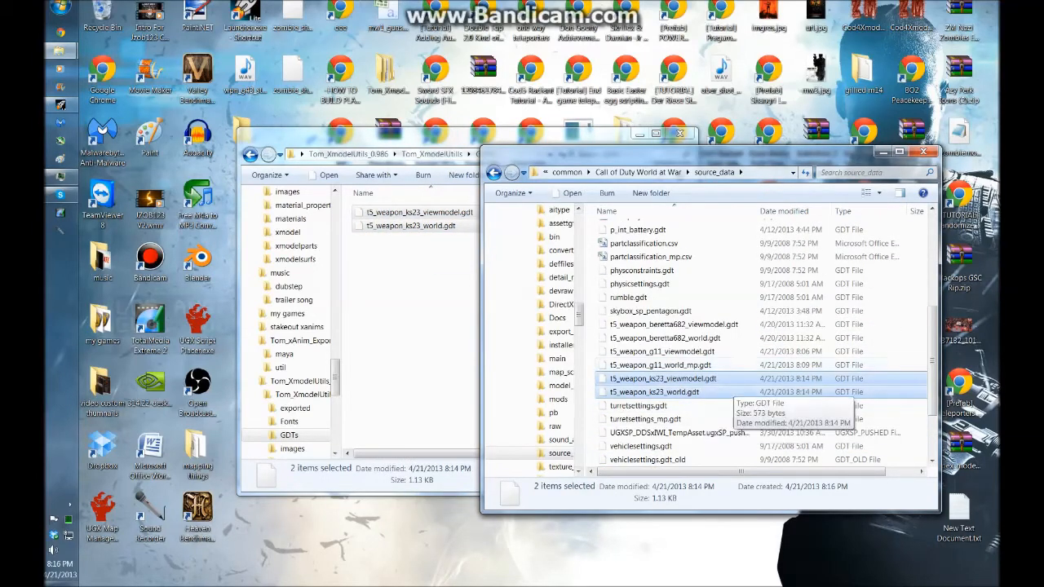
Close both file explorer windows
click(425, 296)
click(680, 133)
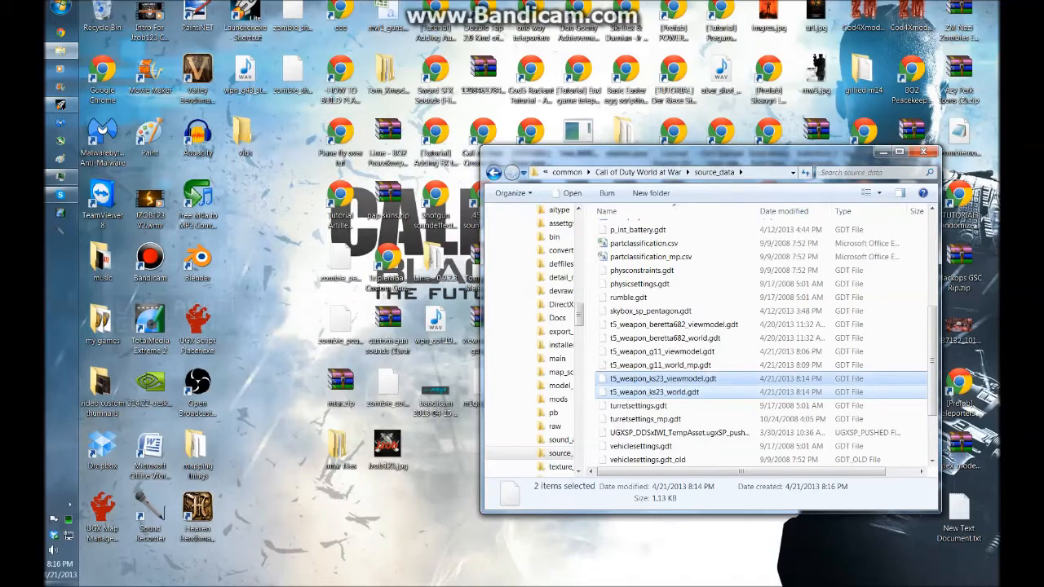
click(922, 151)
click(742, 185)
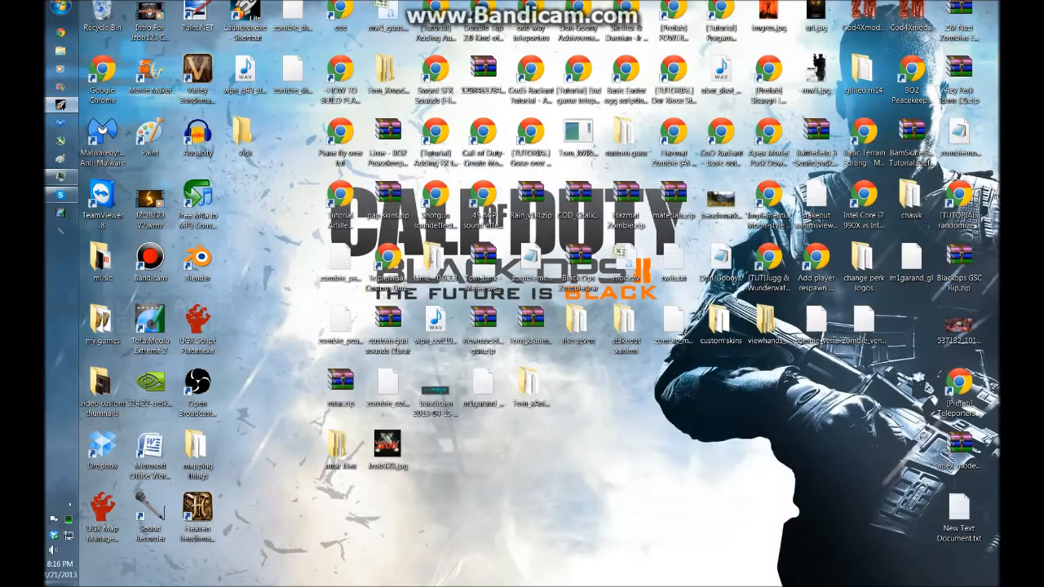
Open the World at War Launcher and start the Asset Viewer
click(61, 105)
click(806, 79)
click(60, 106)
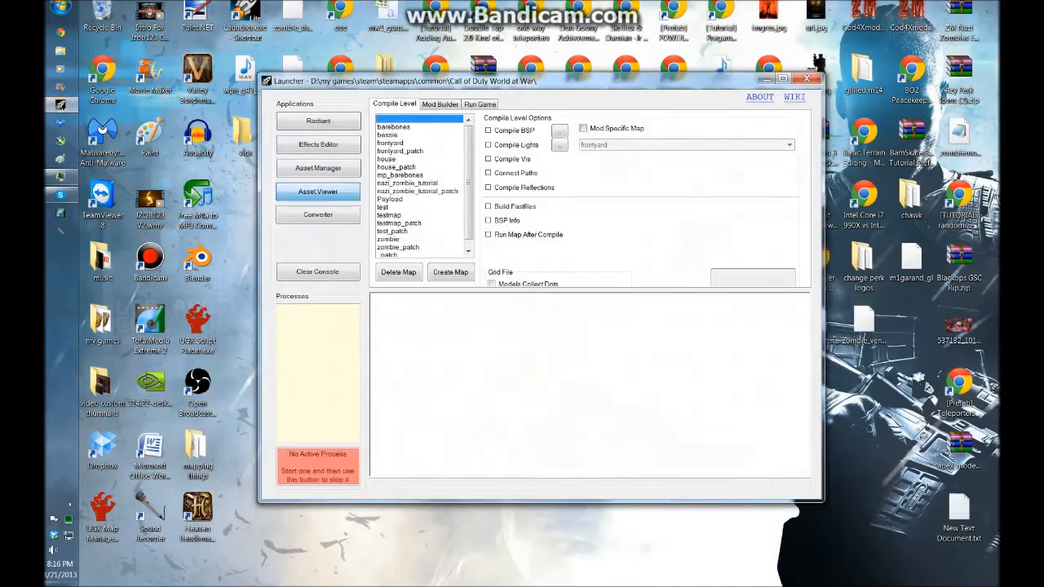
click(317, 191)
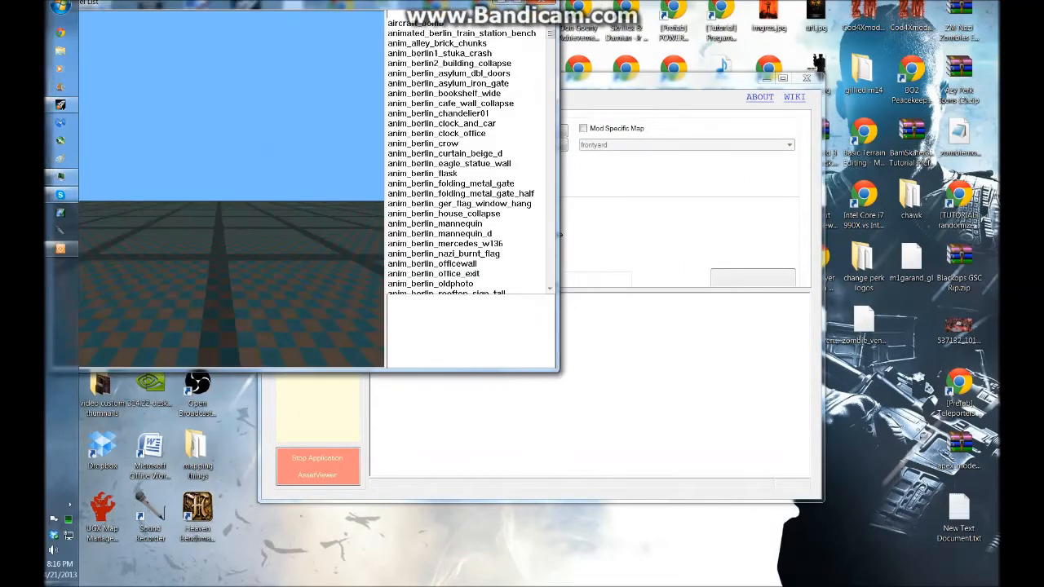
Filter the asset list by t5 and preview t5_weapon_beretta682_viewmodel, rotating it to inspect
click(416, 24)
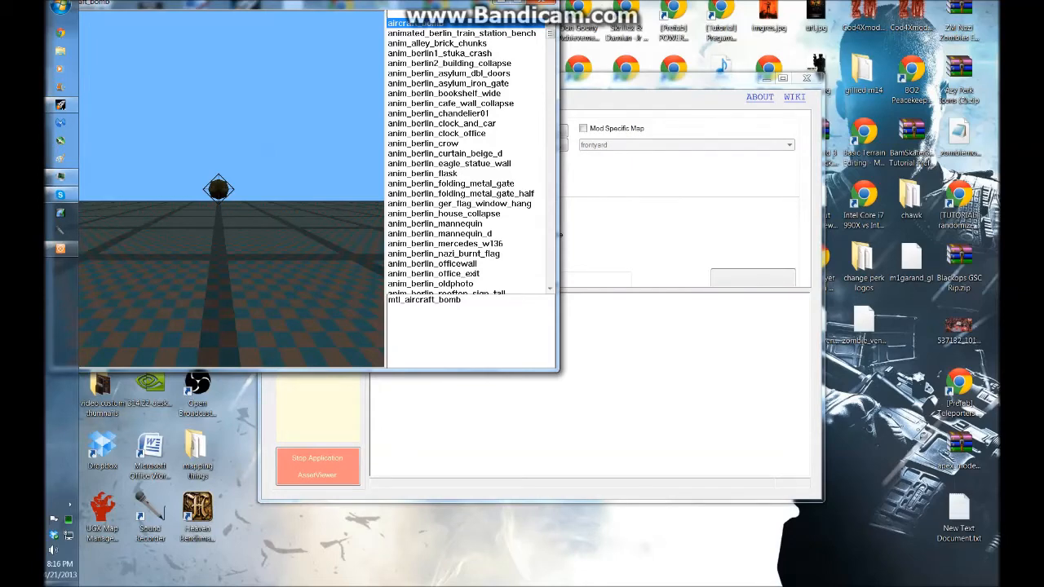
text(t5)
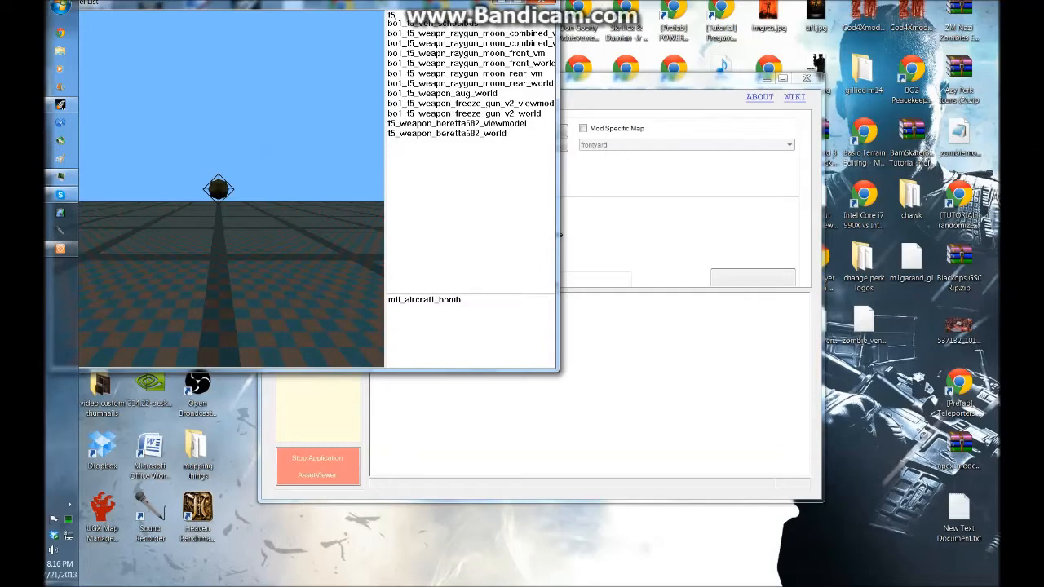
click(457, 123)
drag(196, 204, 293, 204)
right_drag(244, 204, 285, 237)
drag(229, 204, 301, 243)
drag(326, 3, 307, 86)
key(alt+Tab)
key(alt+Tab)
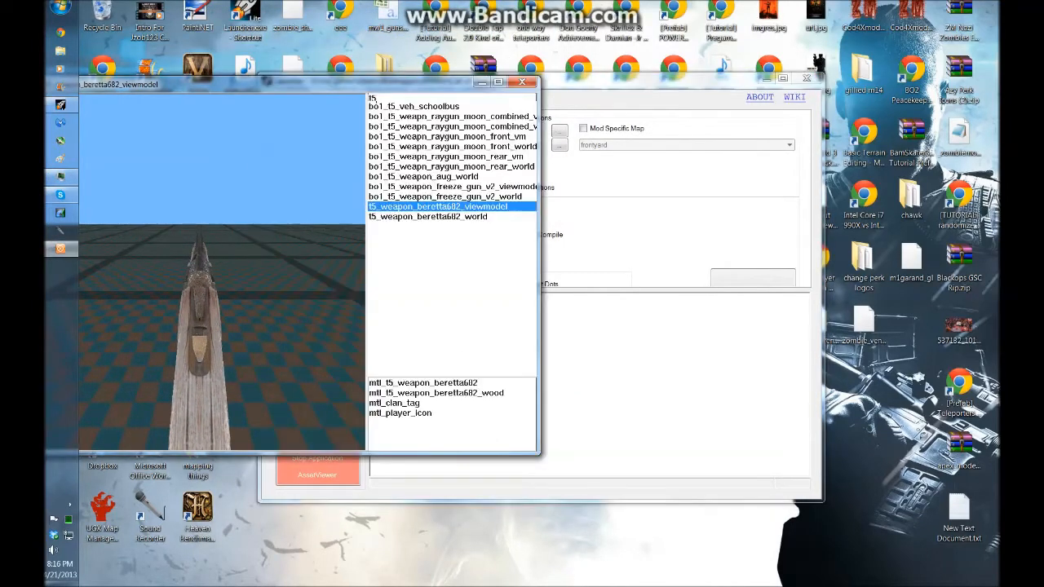
Start Asset Manager and open t5_weapon_ks23_viewmodel.gdt from the source_data folder
click(522, 82)
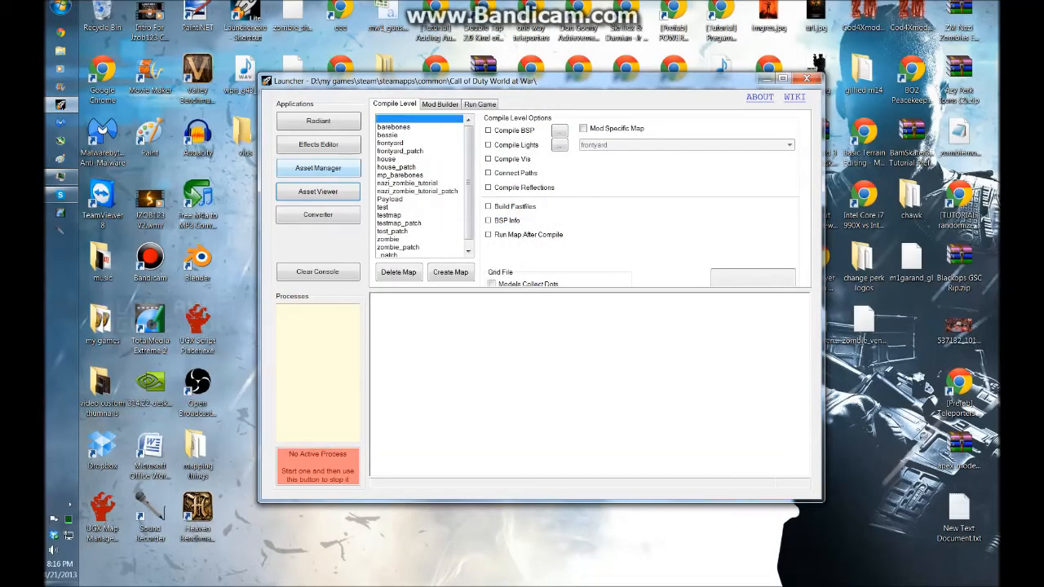
click(318, 167)
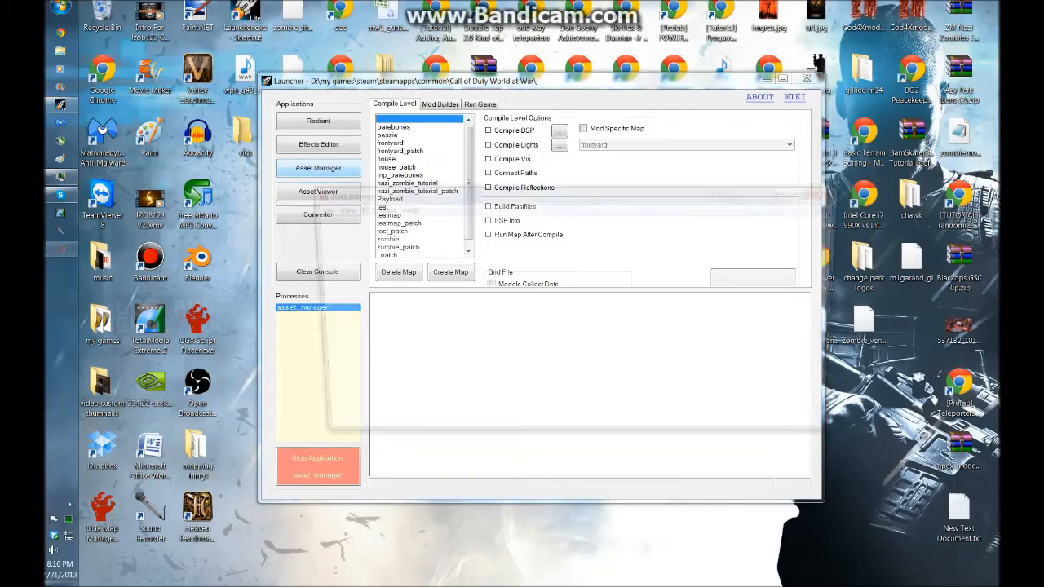
click(314, 208)
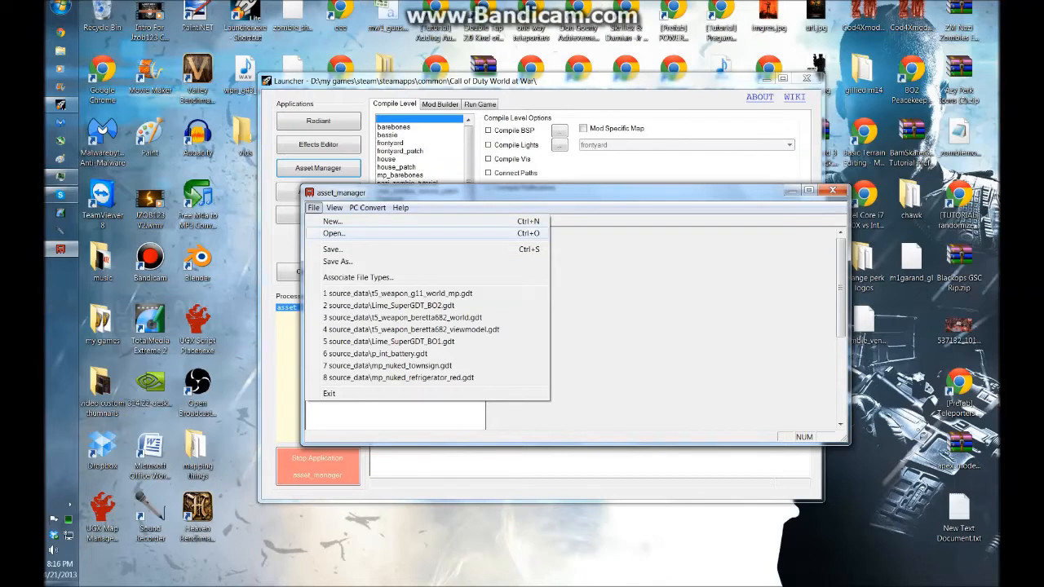
click(334, 233)
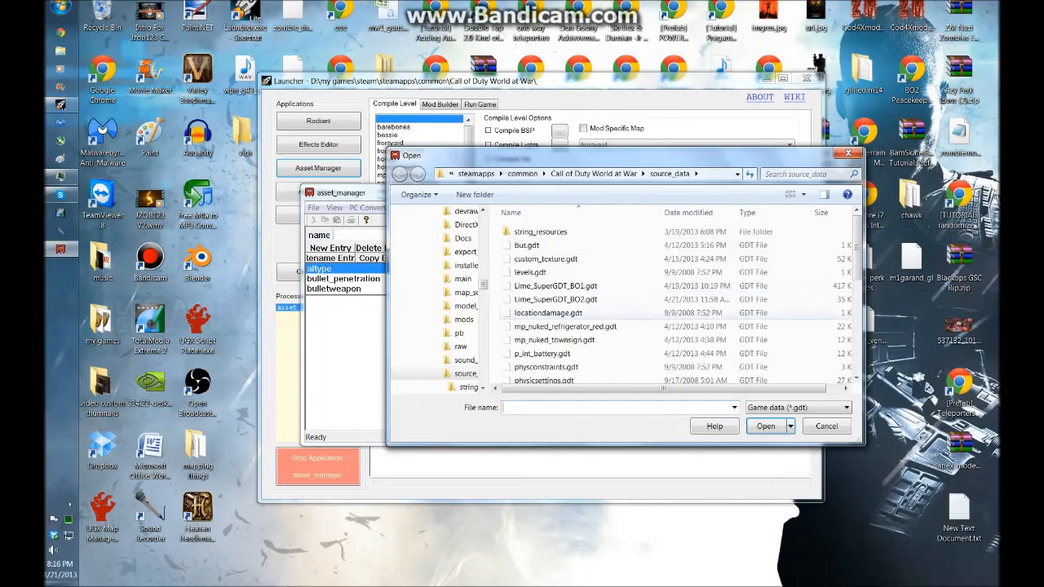
click(548, 313)
scroll(547, 313, down, 4)
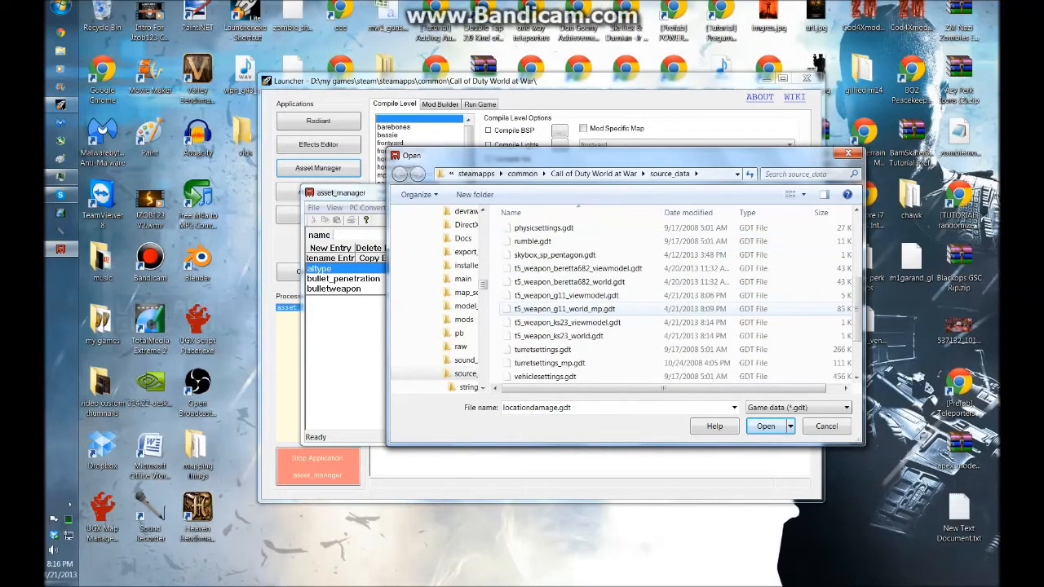
double_click(567, 322)
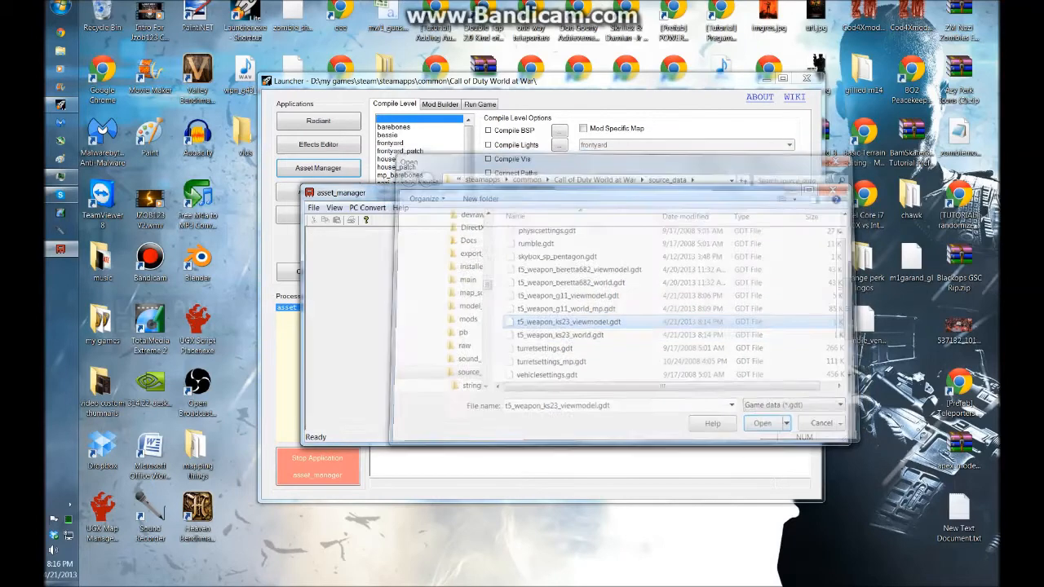
Clear the Normal map path of the mtl_t5_weapon_ks23 material
click(349, 301)
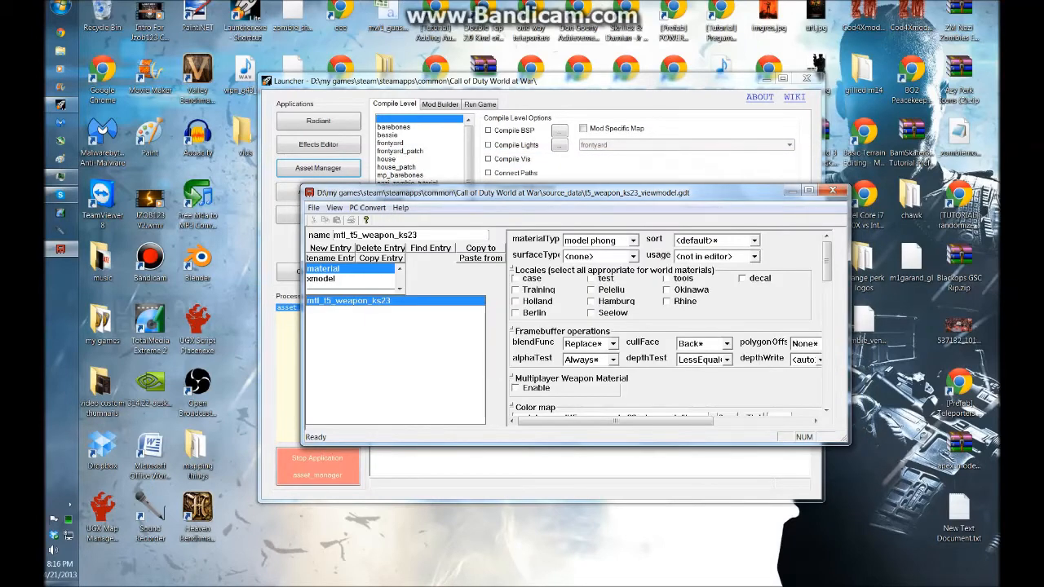
scroll(664, 326, down, 5)
drag(705, 341, 512, 342)
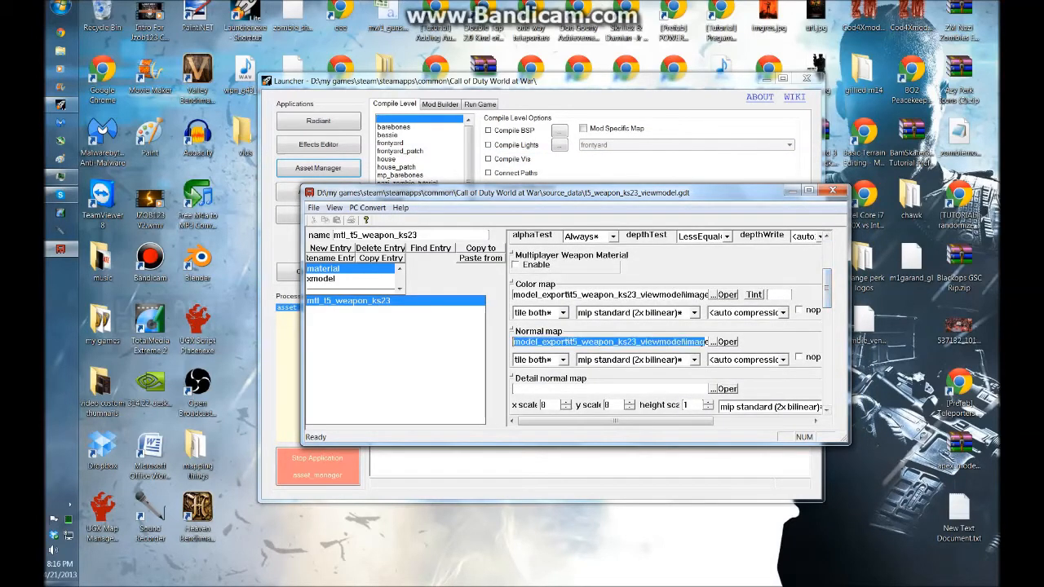
key(BackSpace)
drag(620, 341, 513, 341)
key(BackSpace)
Convert the mtl_t5_weapon_ks23 material as the current asset
click(366, 208)
click(396, 222)
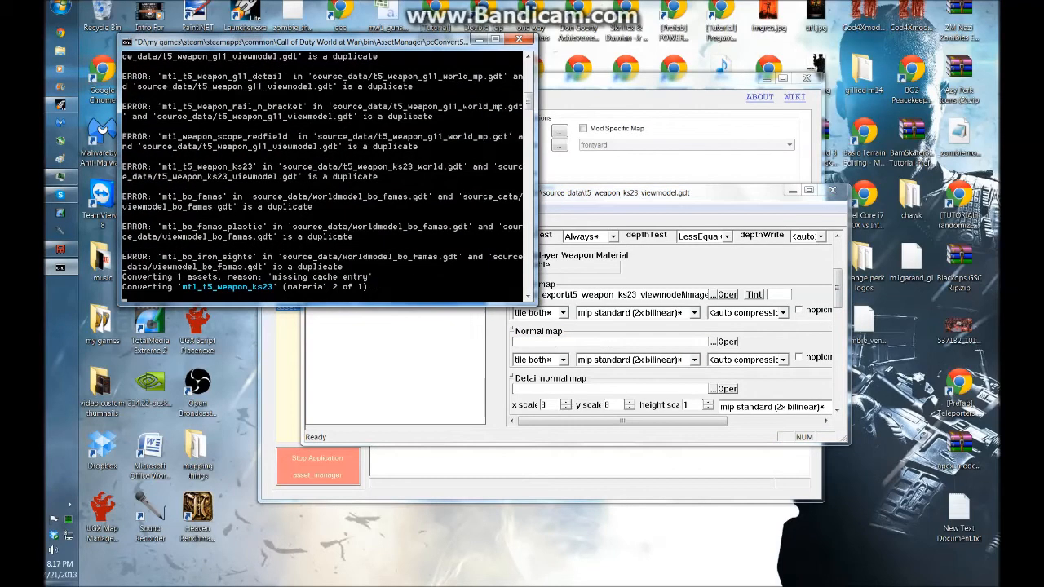
key(Return)
click(367, 208)
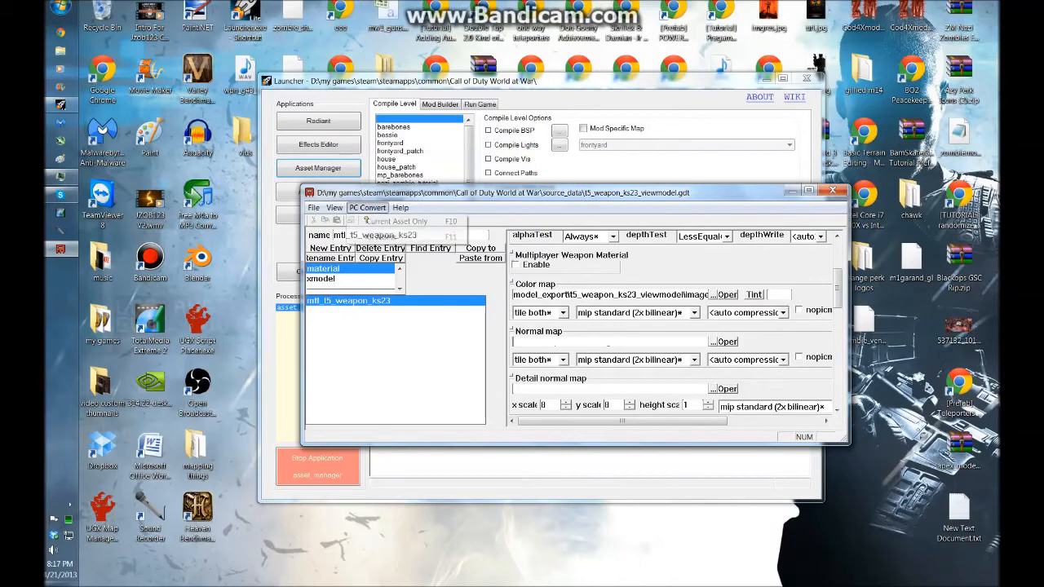
click(396, 222)
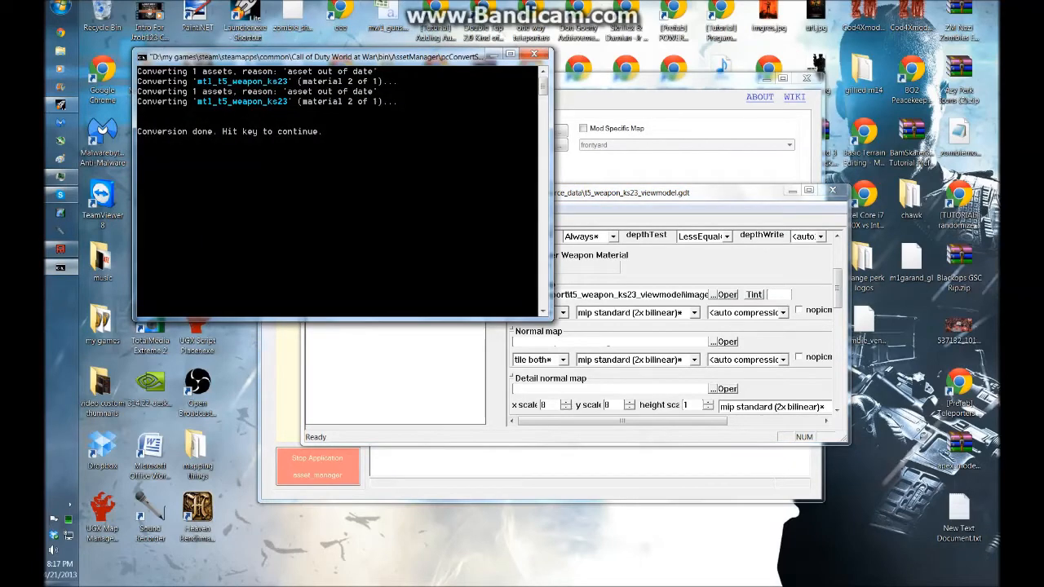
key(Return)
Select the t5_weapon_ks23_viewmodel xmodel and convert it as the current asset
click(321, 279)
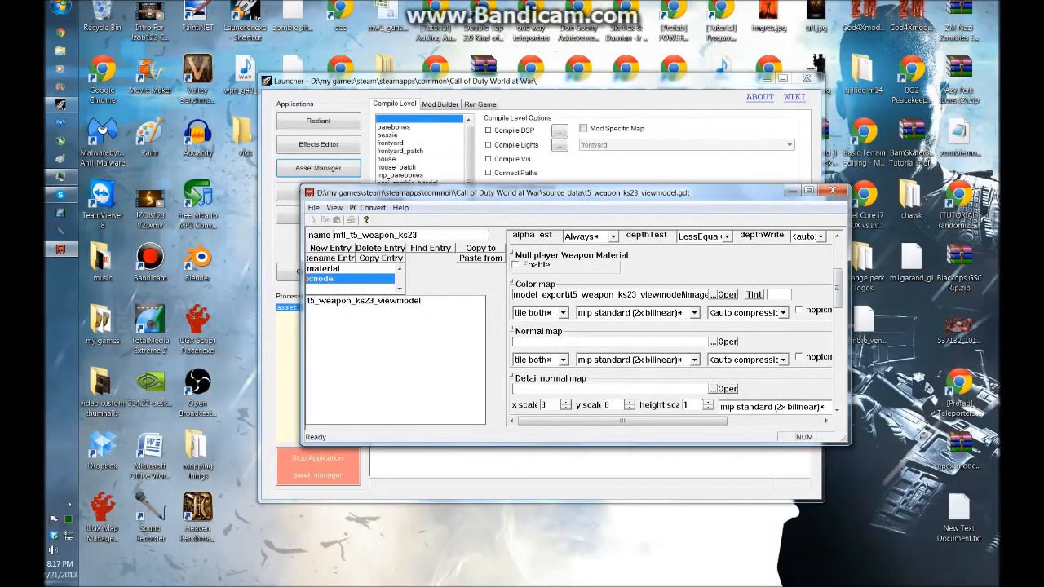
click(364, 301)
click(367, 208)
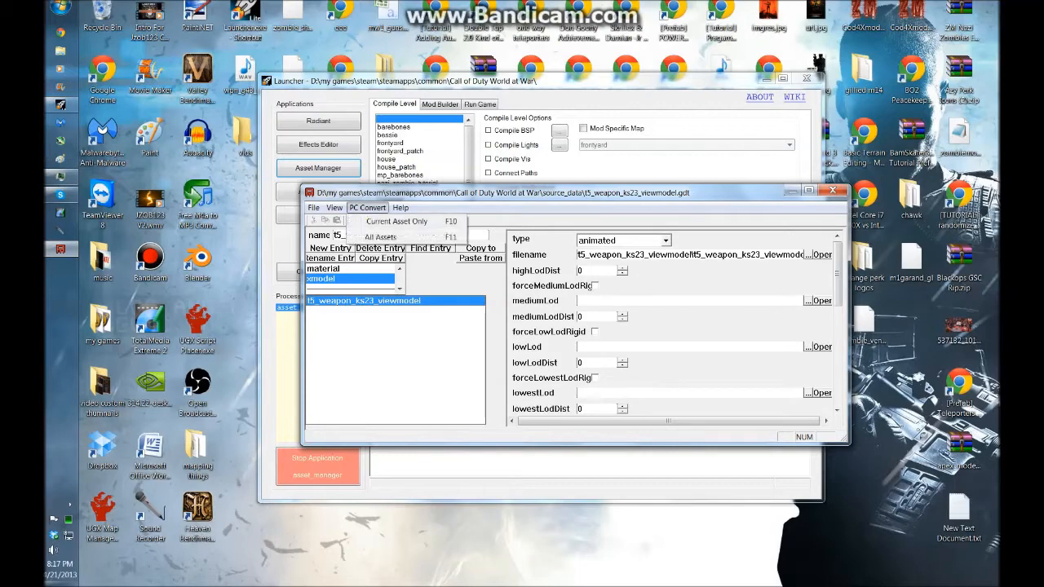
click(386, 221)
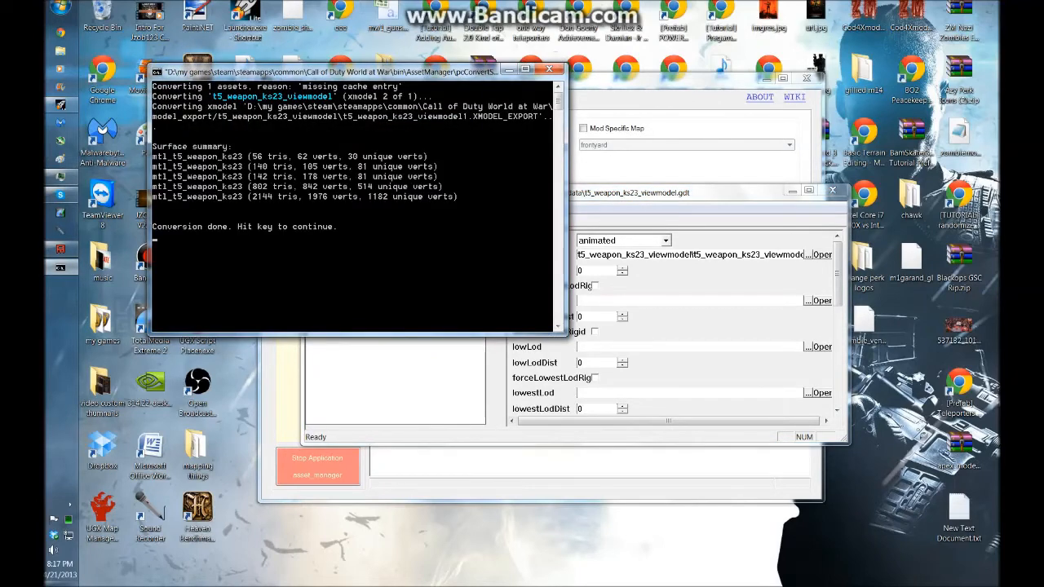
key(Return)
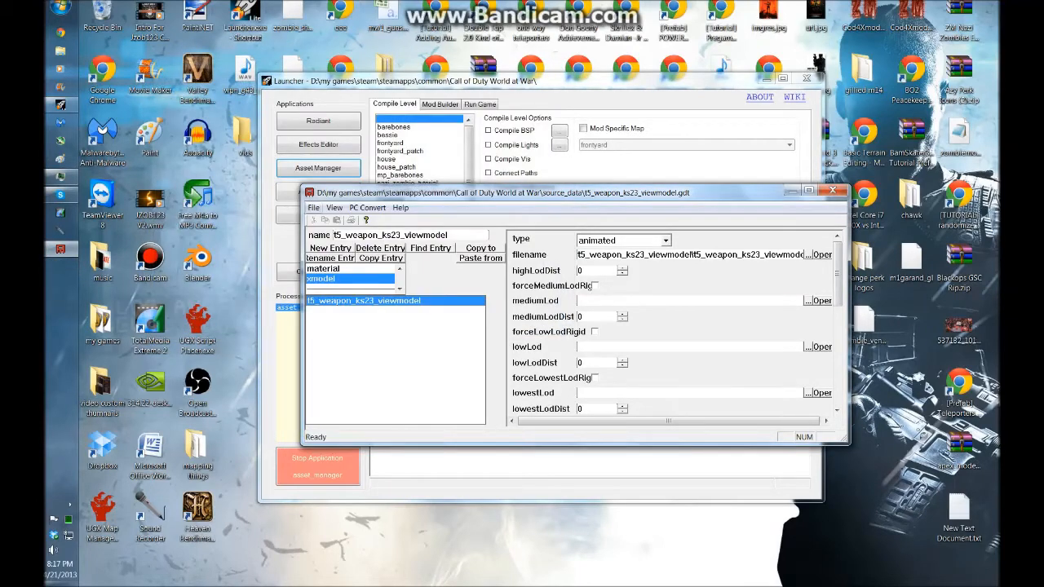
Open t5_weapon_ks23_world.gdt from the source_data folder
click(314, 207)
click(314, 208)
click(314, 208)
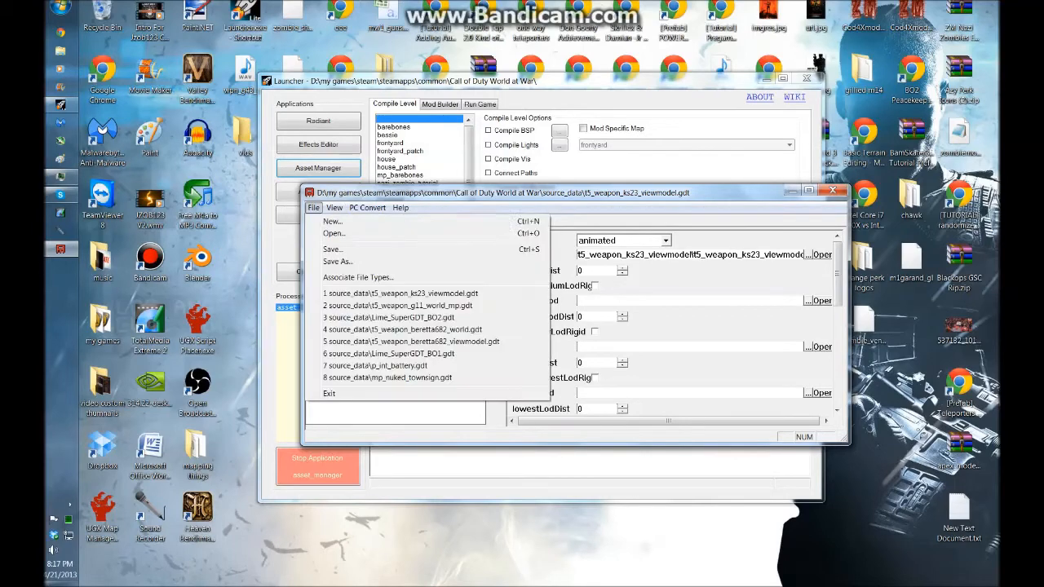
mouse_move(334, 208)
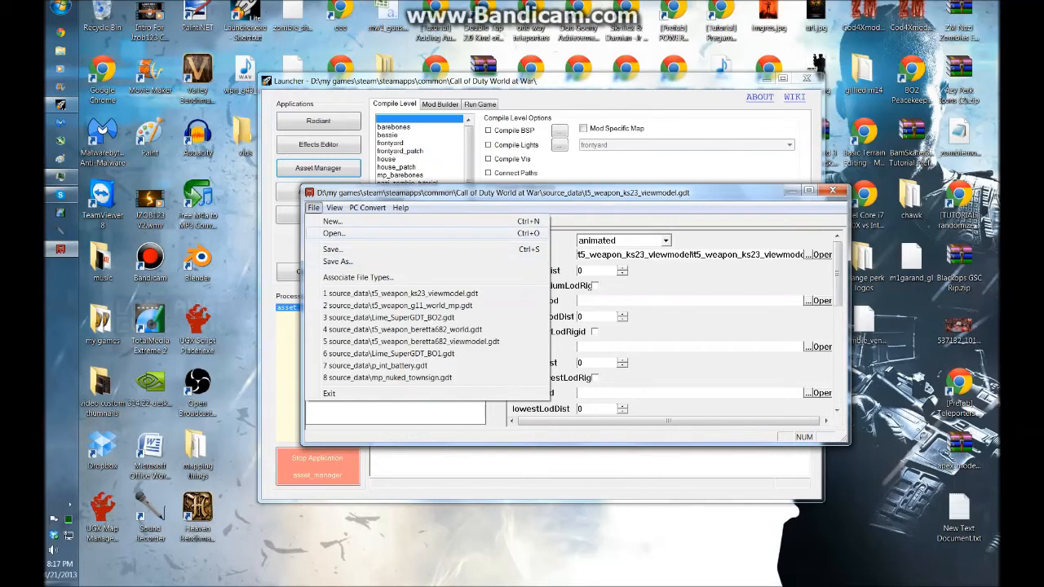
click(334, 233)
click(563, 330)
scroll(562, 330, down, 3)
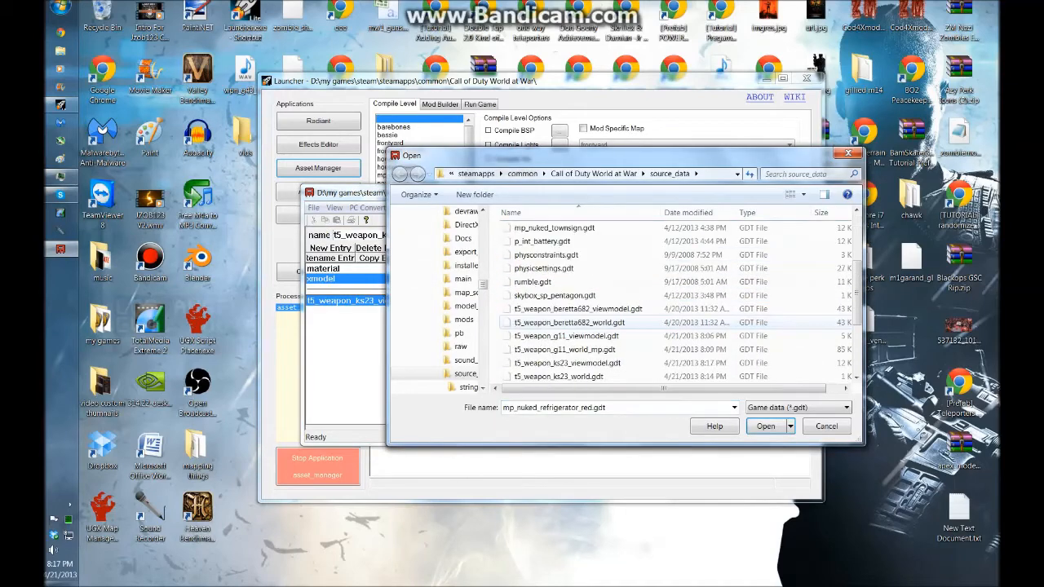
scroll(669, 302, down, 1)
double_click(559, 335)
Clear the Normal map path of the world GDT's mtl_t5_weapon_ks23 material
click(349, 301)
scroll(669, 326, down, 2)
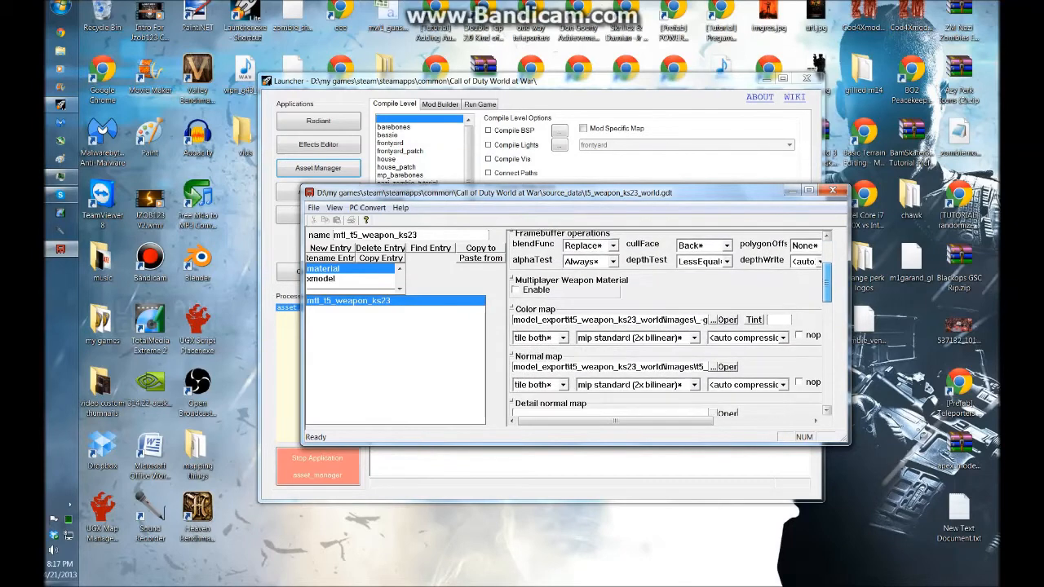
drag(704, 366, 510, 367)
key(BackSpace)
double_click(589, 366)
key(BackSpace)
Convert the world GDT's mtl_t5_weapon_ks23 material as the current asset
click(366, 207)
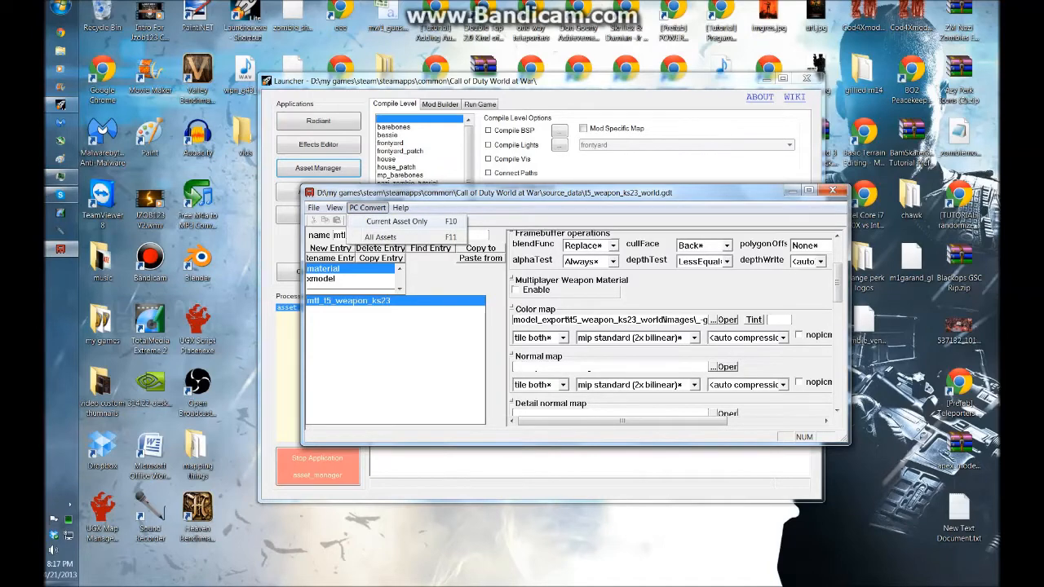
click(396, 221)
key(Return)
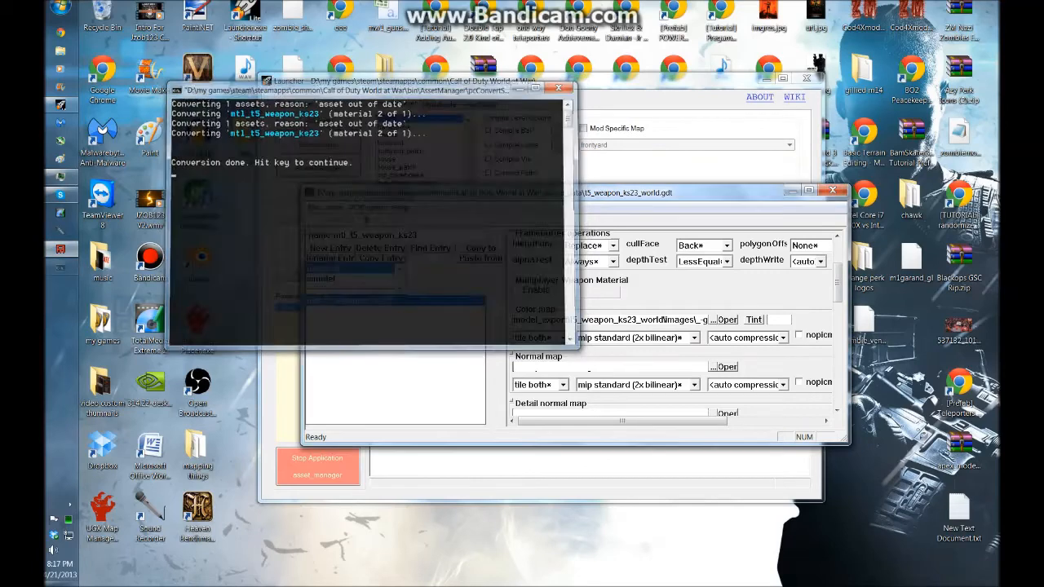
Try converting the t5_weapon_ks23_world xmodel as the current asset, twice
click(353, 300)
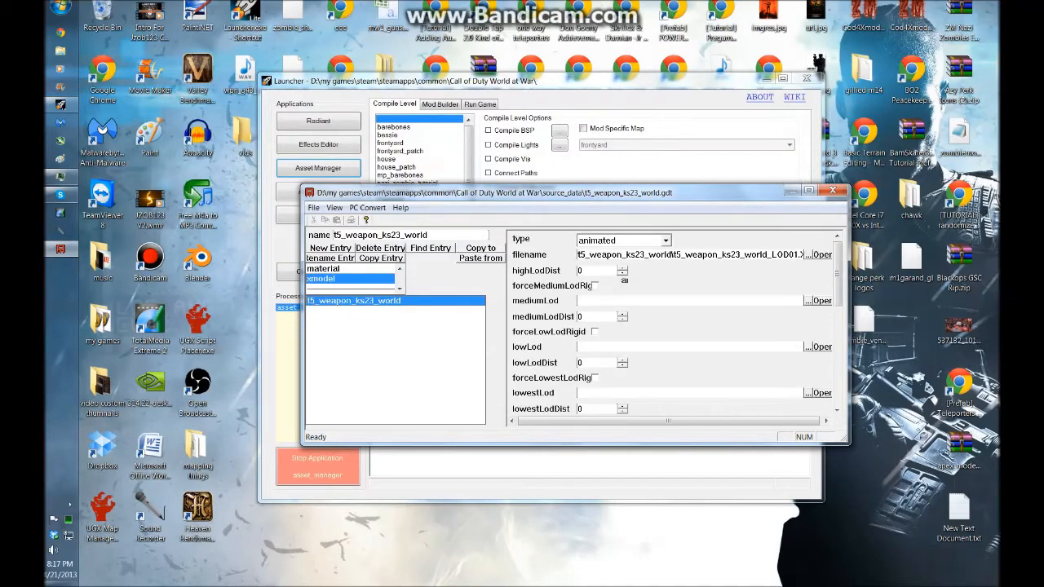
click(366, 207)
click(396, 221)
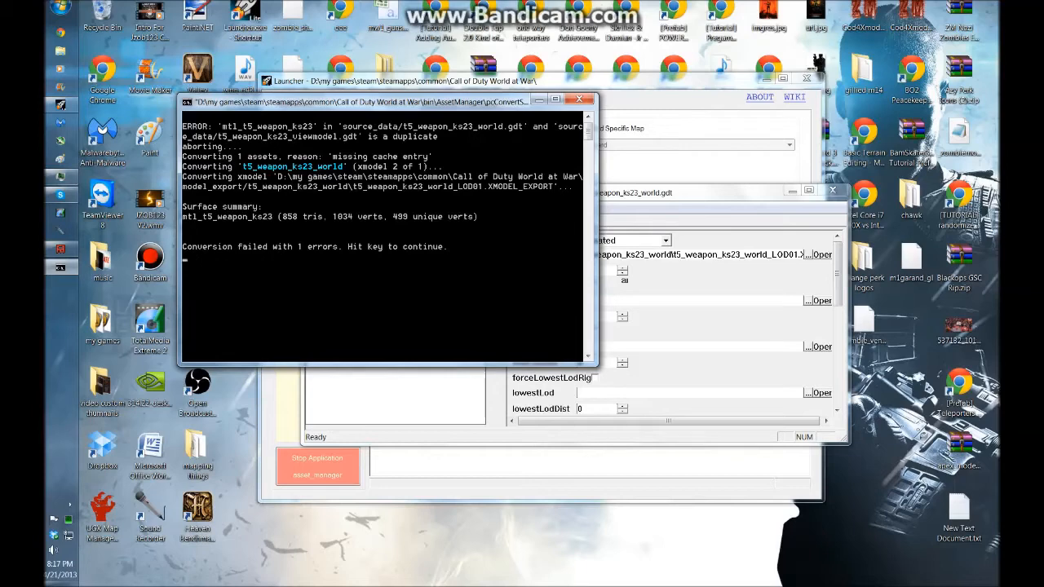
key(Return)
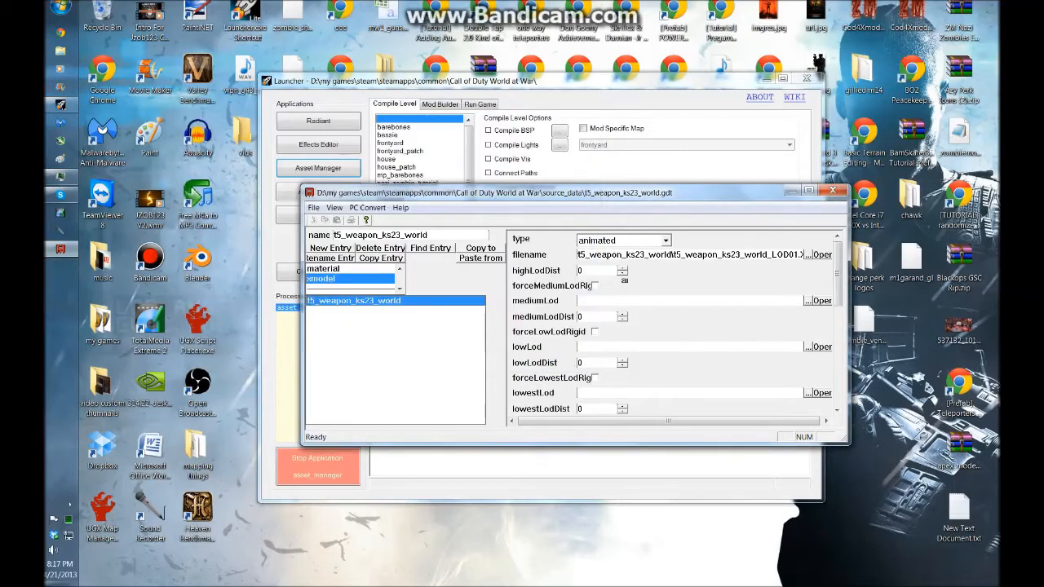
click(368, 208)
click(383, 219)
key(Return)
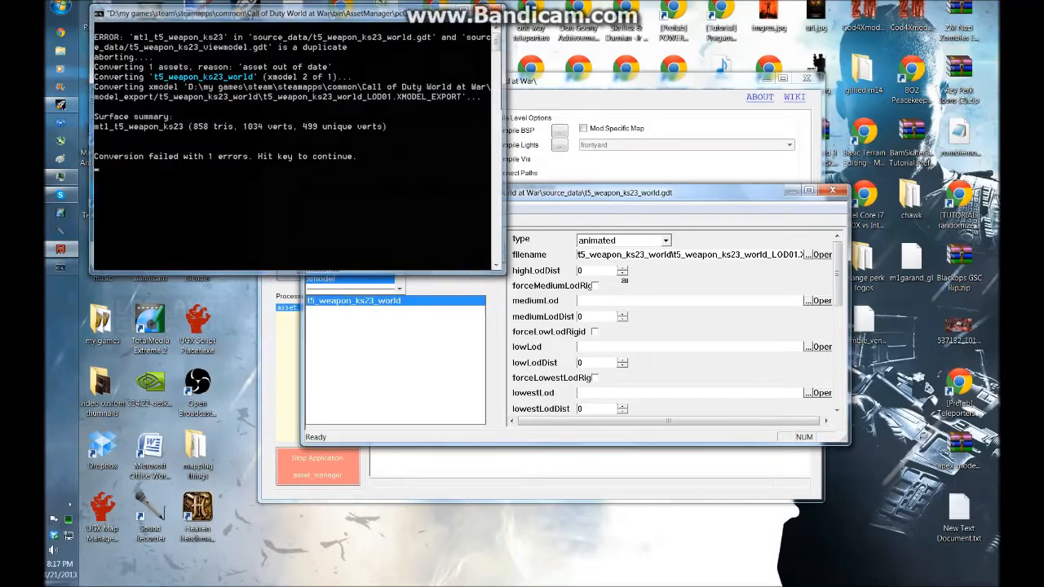
Open the Asset Viewer, filter by t5 and preview t5_weapon_ks23_viewmodel, rotating it to inspect
click(318, 168)
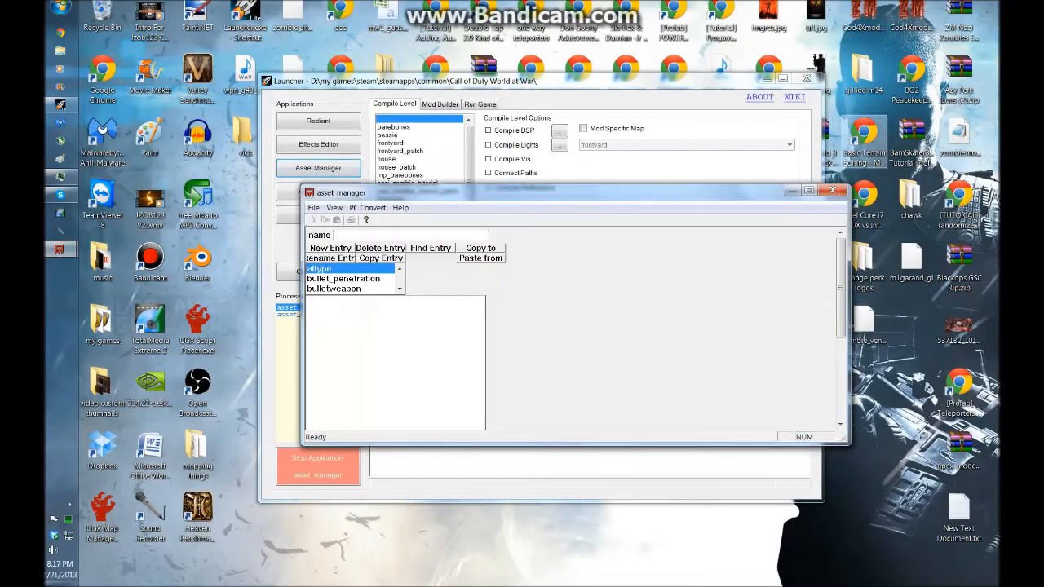
click(832, 190)
click(318, 192)
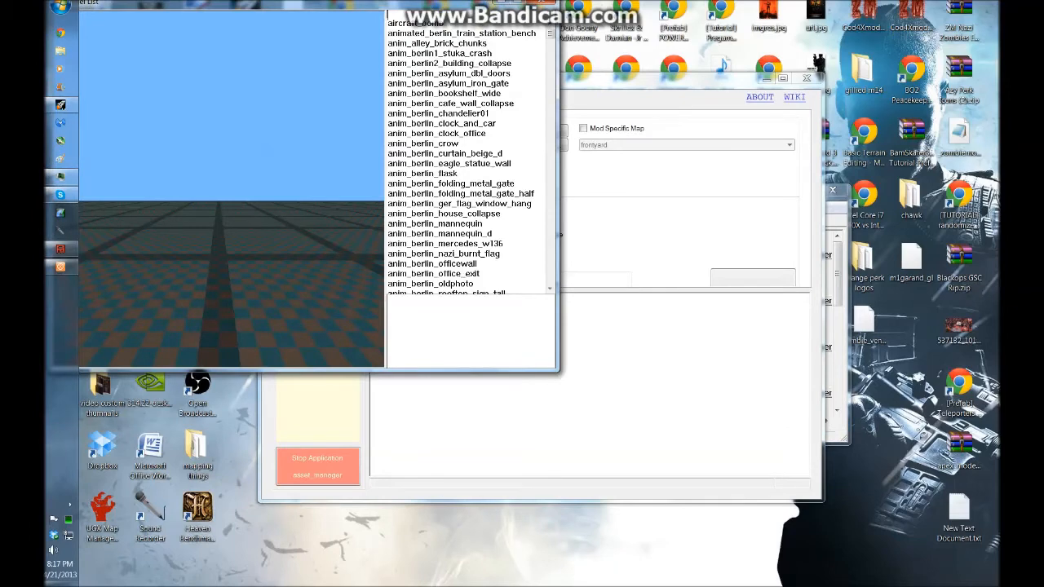
text(t5)
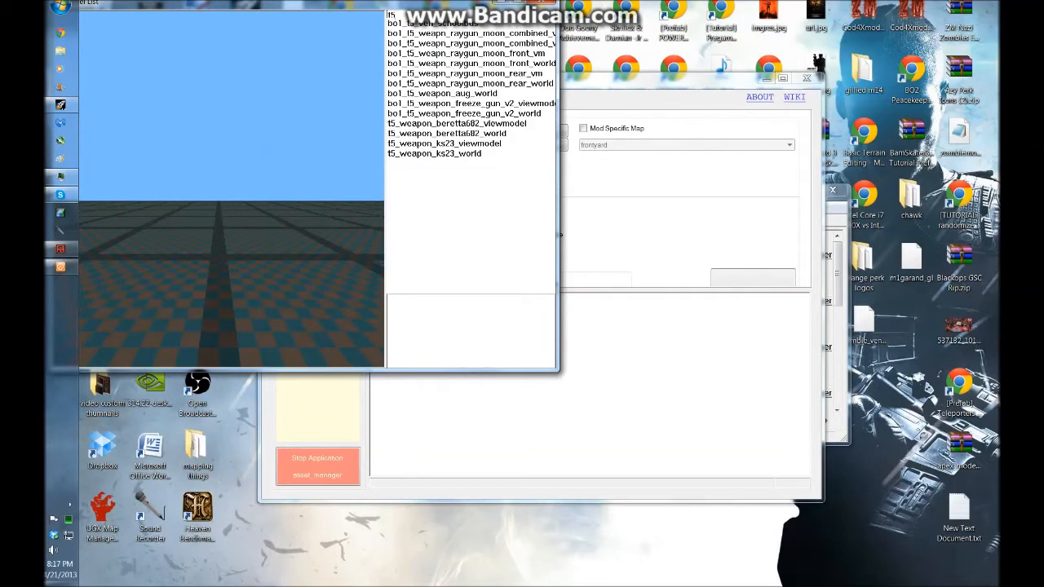
click(445, 144)
drag(231, 204, 140, 202)
right_drag(232, 204, 232, 269)
drag(231, 204, 88, 228)
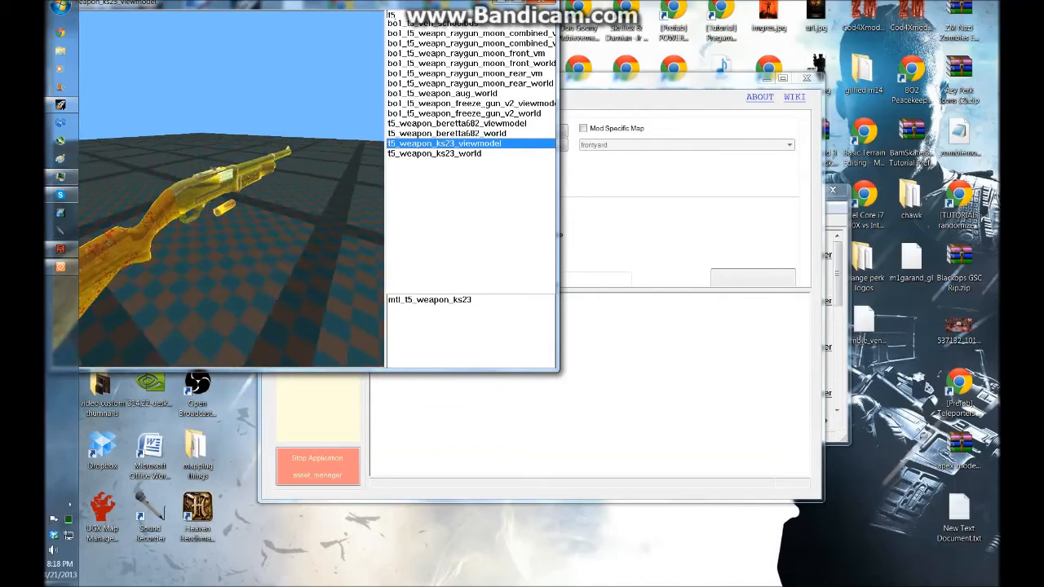
Preview t5_weapon_ks23_world in the Asset Viewer, rotating it to inspect
click(434, 153)
drag(232, 204, 166, 155)
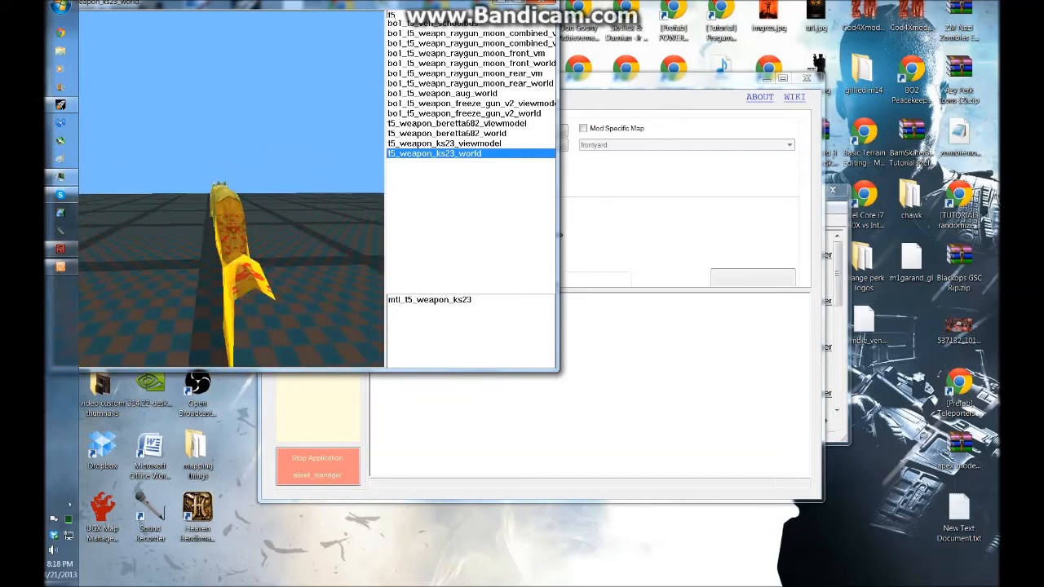
drag(175, 187, 237, 189)
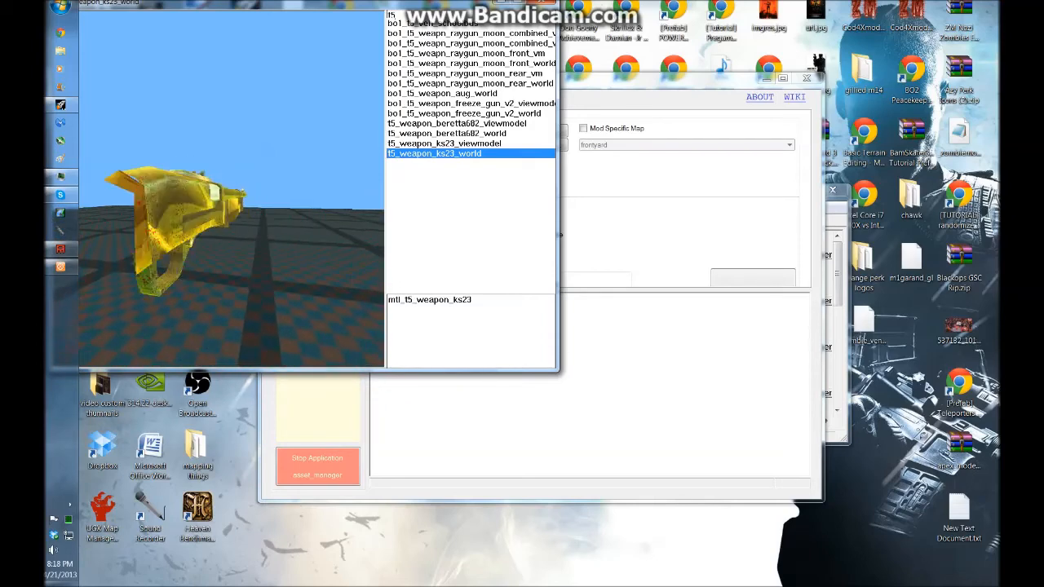
drag(179, 193, 279, 233)
drag(163, 3, 247, 131)
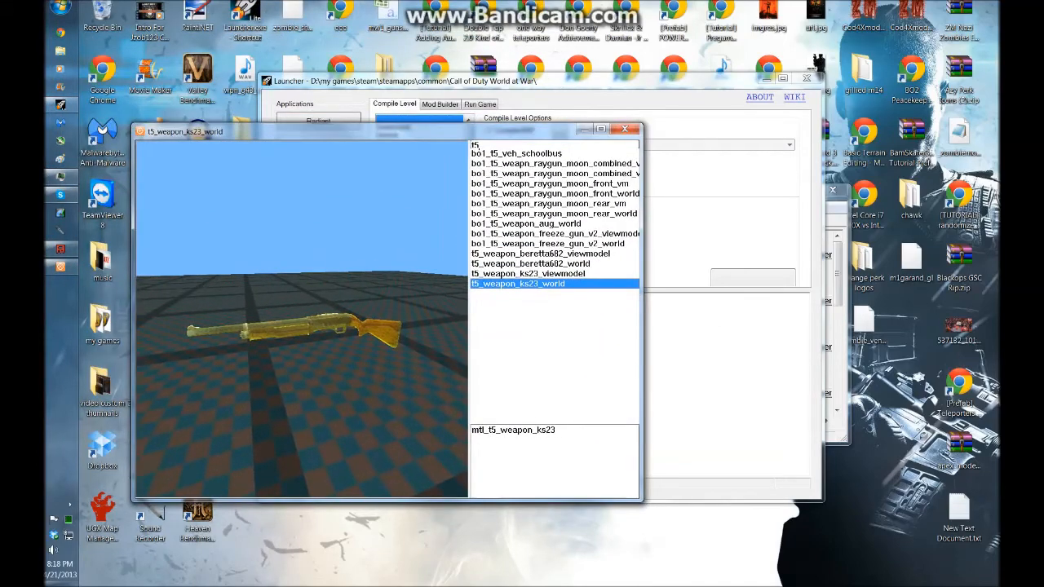
Close the Asset Viewer, launch Radiant and place a misc_model entity using the t5_weapon_ks23_viewmodel xmodel
click(624, 129)
click(318, 121)
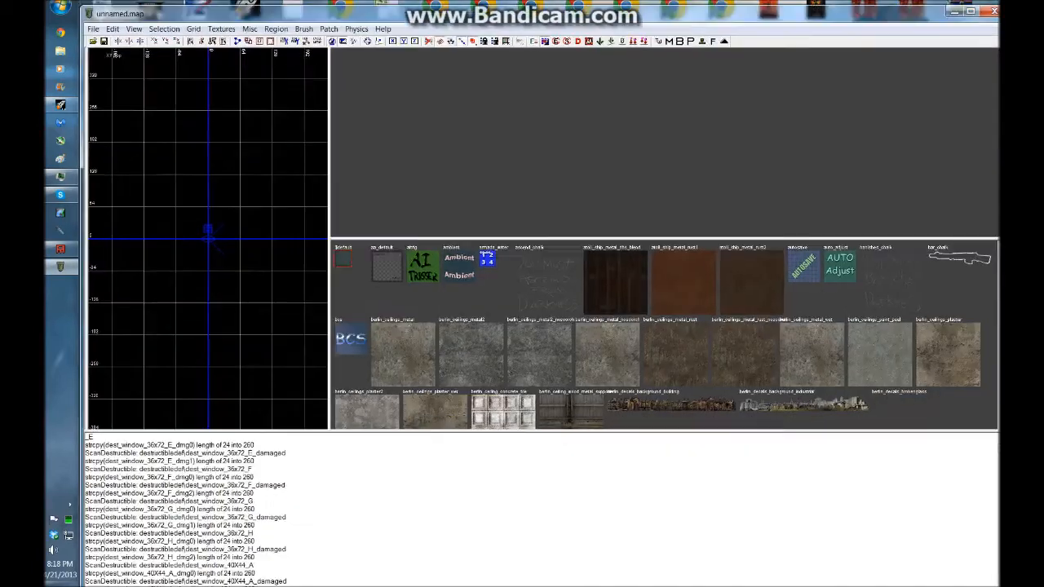
right_click(216, 108)
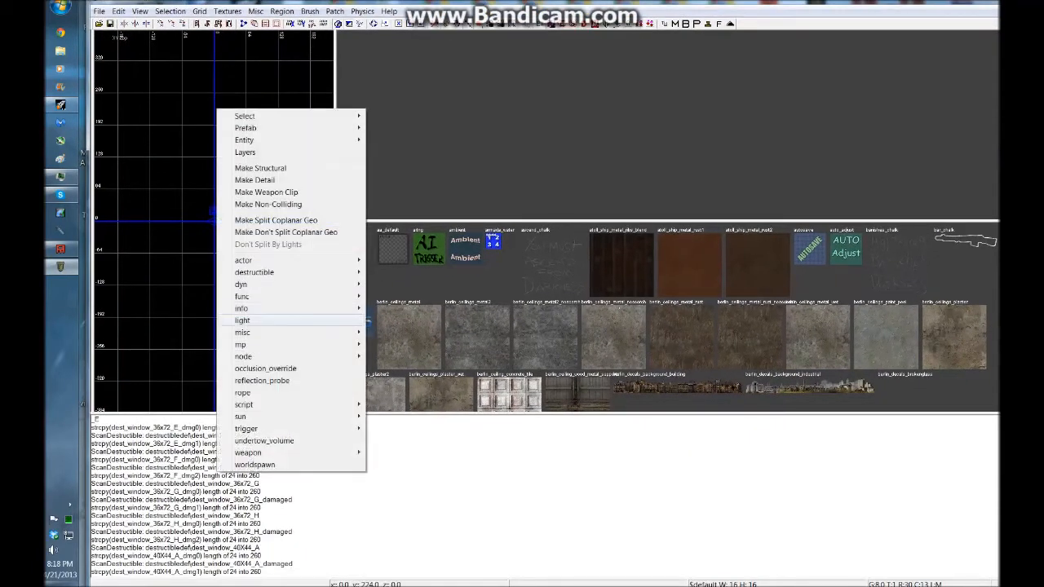
mouse_move(326, 332)
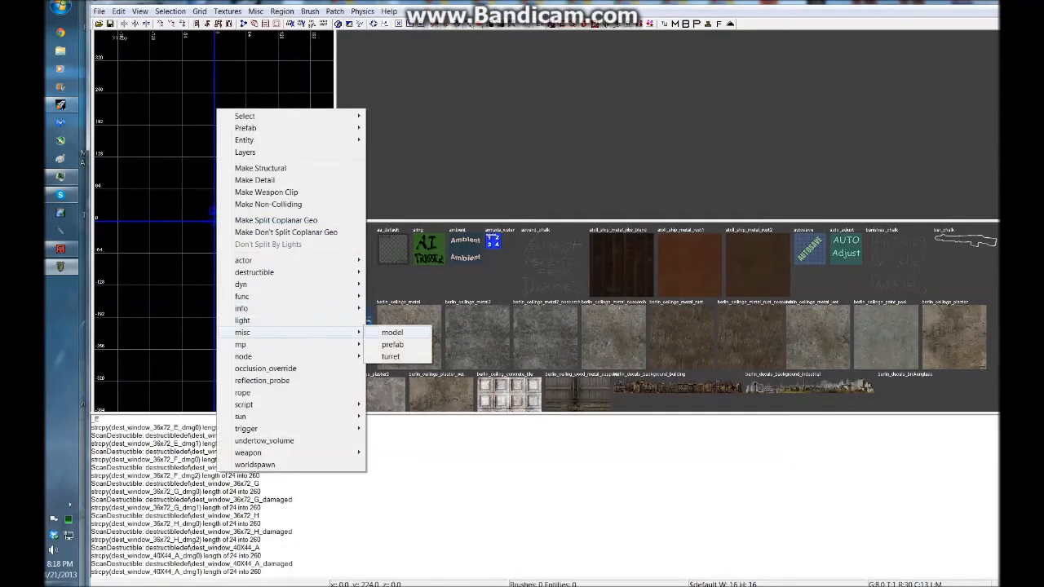
click(391, 329)
scroll(452, 245, down, 15)
double_click(364, 293)
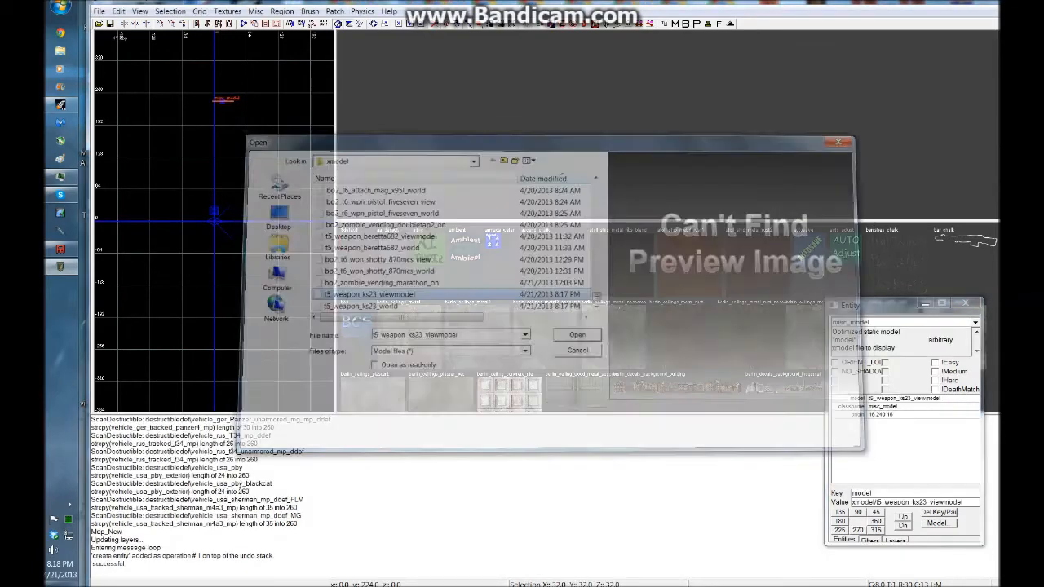
right_drag(521, 155, 651, 128)
key(Escape)
shift+click(653, 128)
shift+click(653, 128)
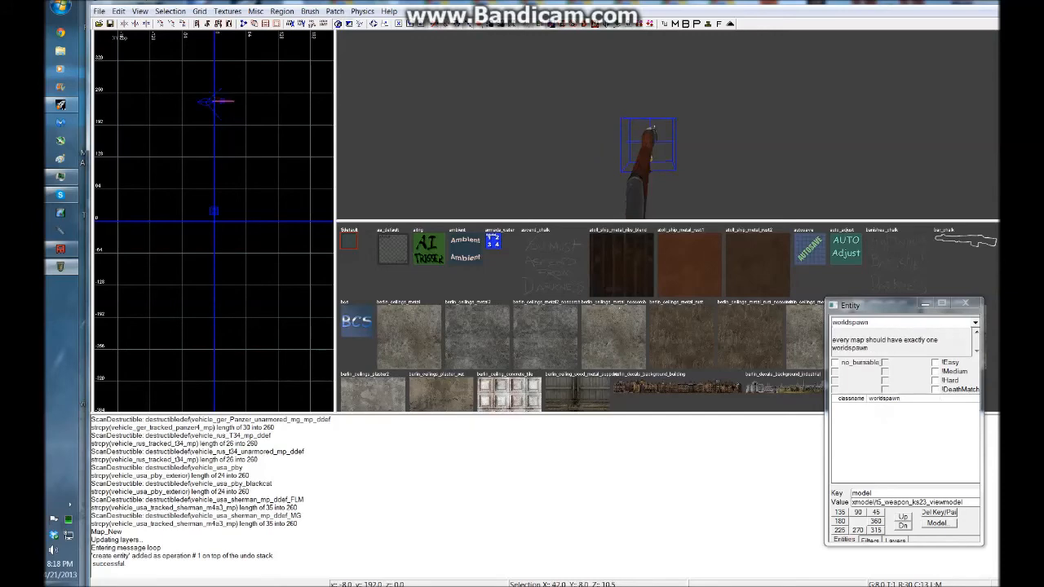
Place a second misc_model entity in the grid view using the t5_weapon_ks23_world xmodel
right_click(213, 124)
mouse_move(326, 347)
click(383, 348)
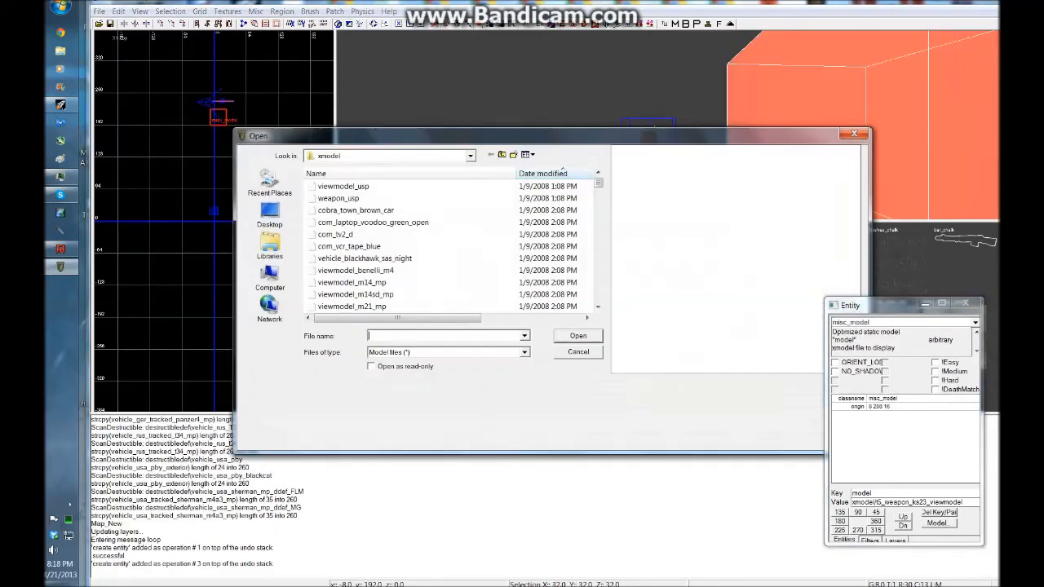
drag(598, 182, 598, 269)
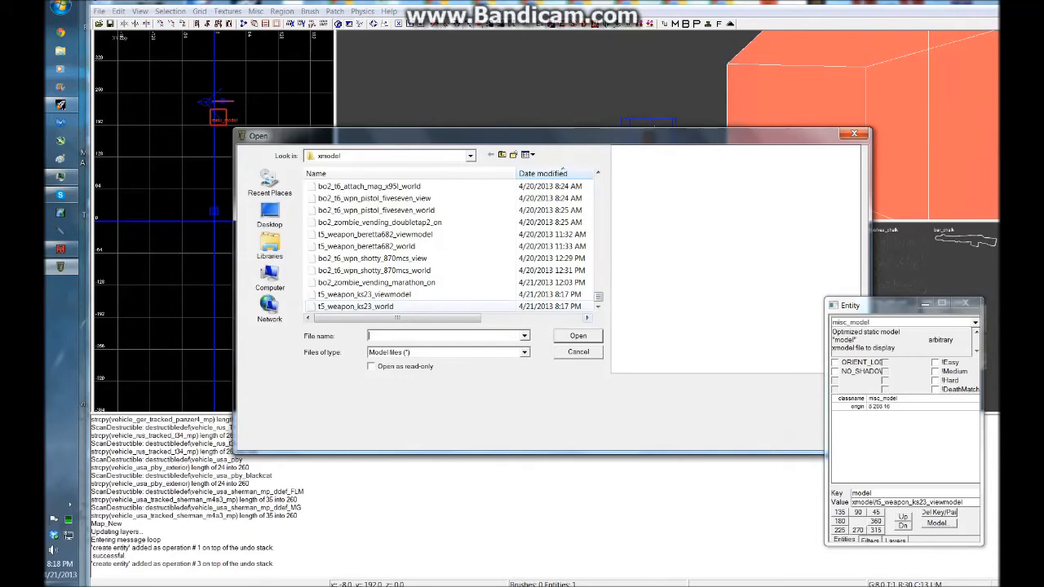
double_click(355, 306)
key(Escape)
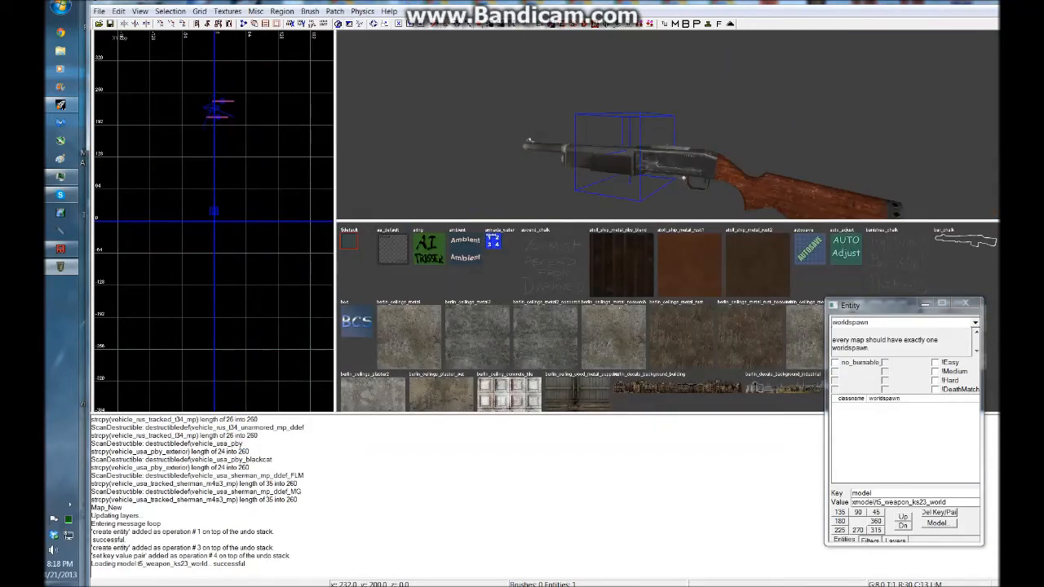
mouse_move(636, 122)
right_down()
mouse_move(611, 124)
mouse_move(607, 150)
mouse_move(610, 130)
mouse_move(644, 126)
mouse_move(631, 115)
mouse_move(636, 163)
mouse_move(607, 162)
mouse_move(627, 115)
right_up()
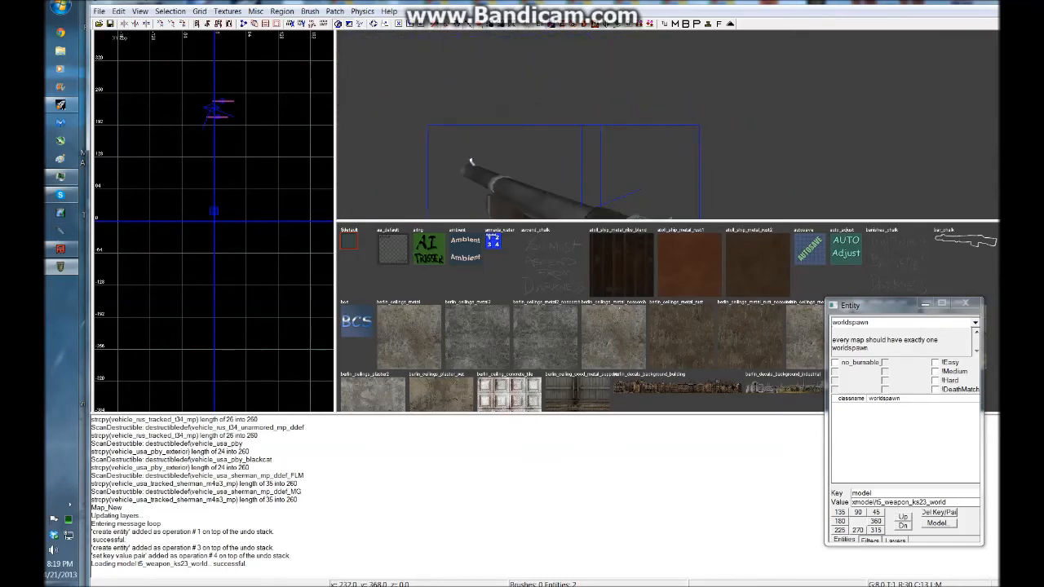